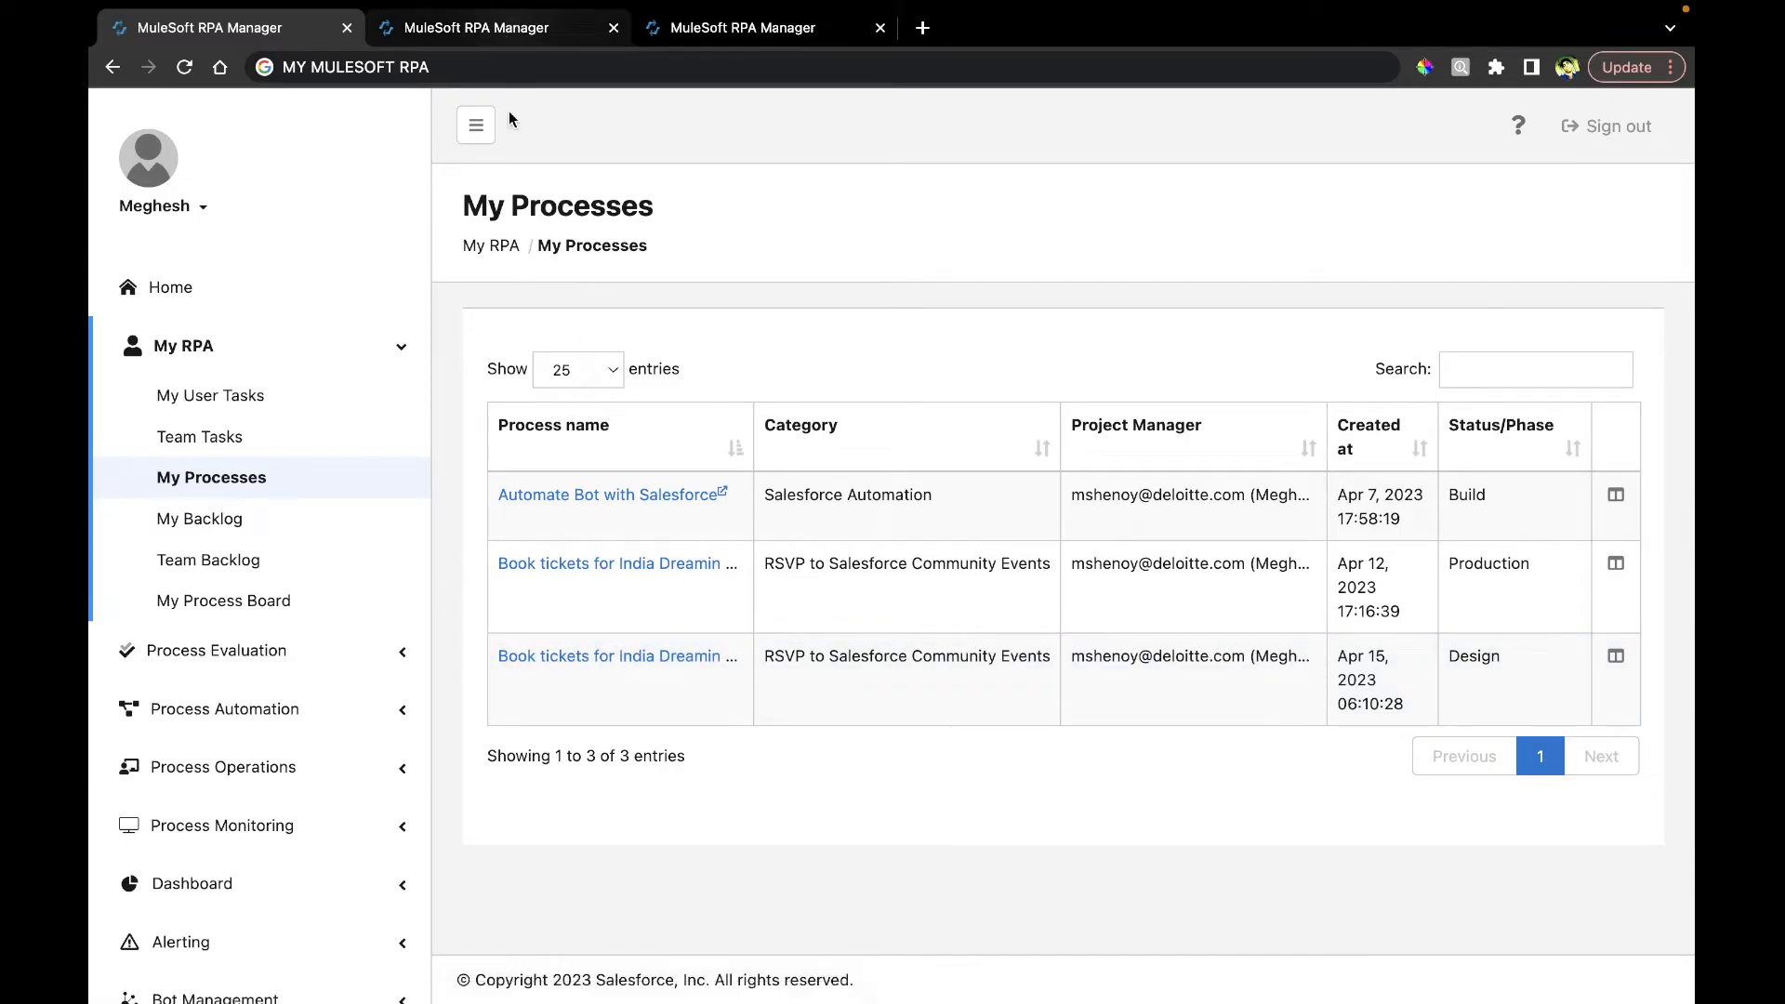
In the RPA Bot process diagram, add an end event after the unnamed task and connect the task to it
{"action": "left_click", "coordinate": [450, 28]}
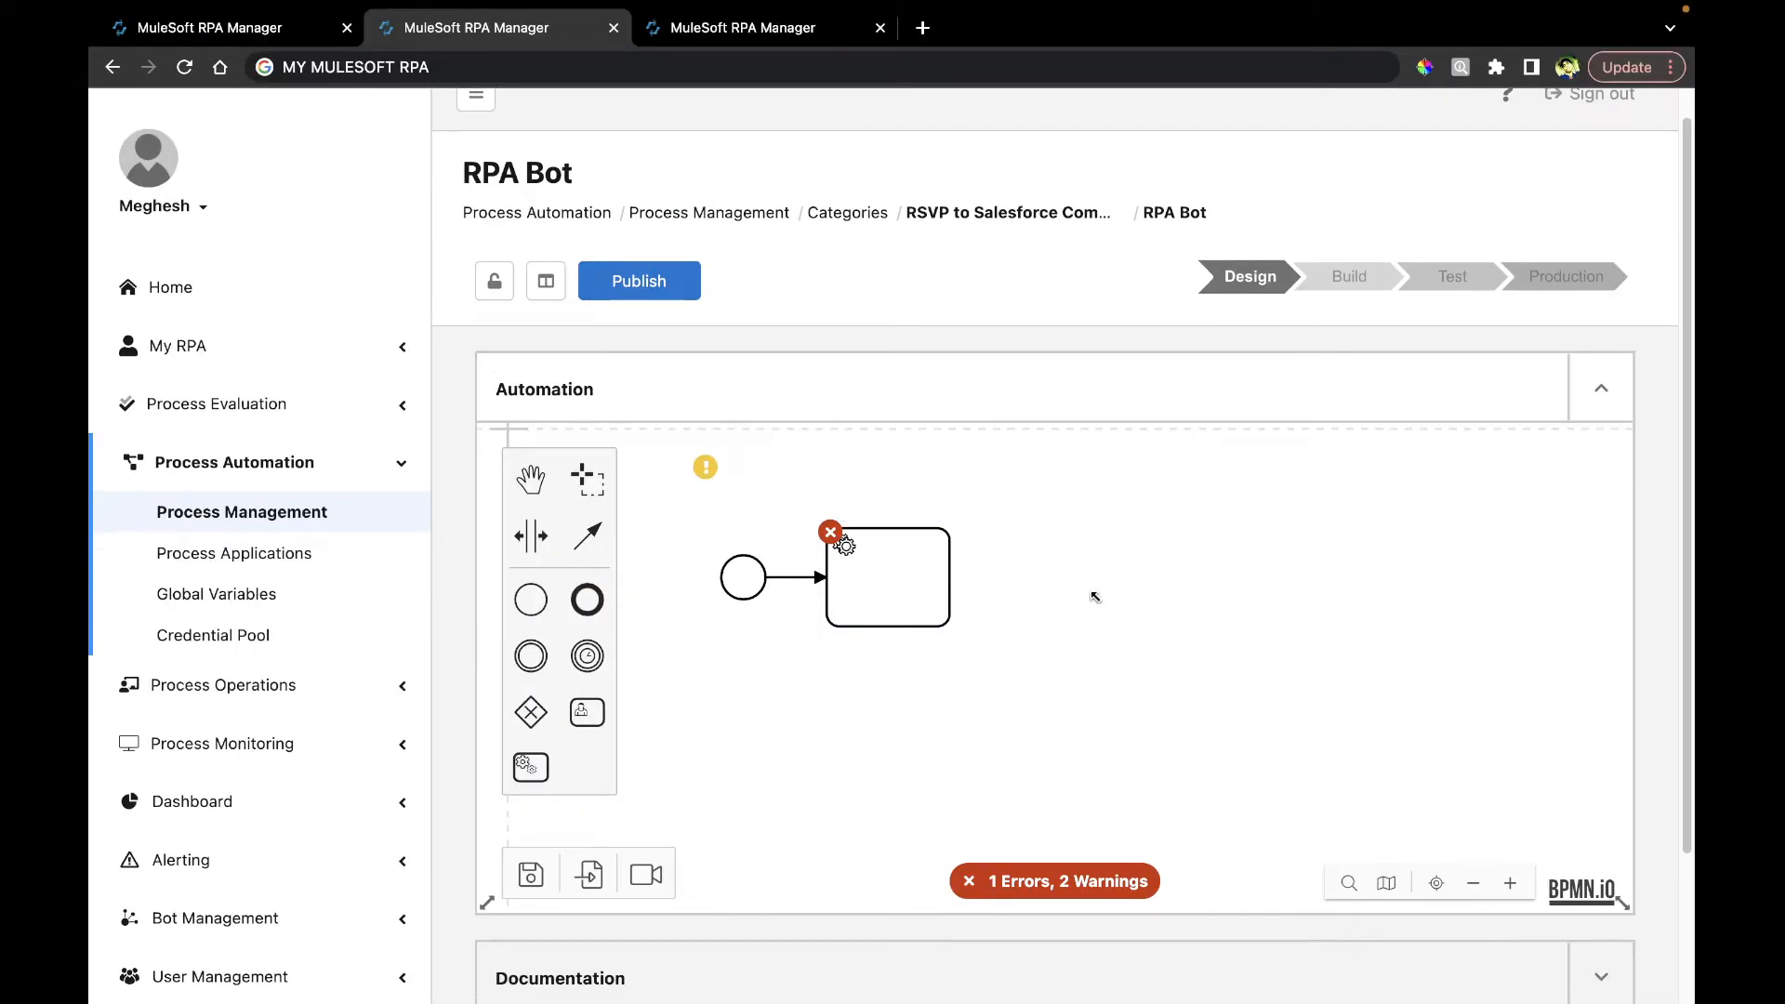
{"action": "left_click_drag", "start_coordinate": [1056, 591], "coordinate": [1116, 600]}
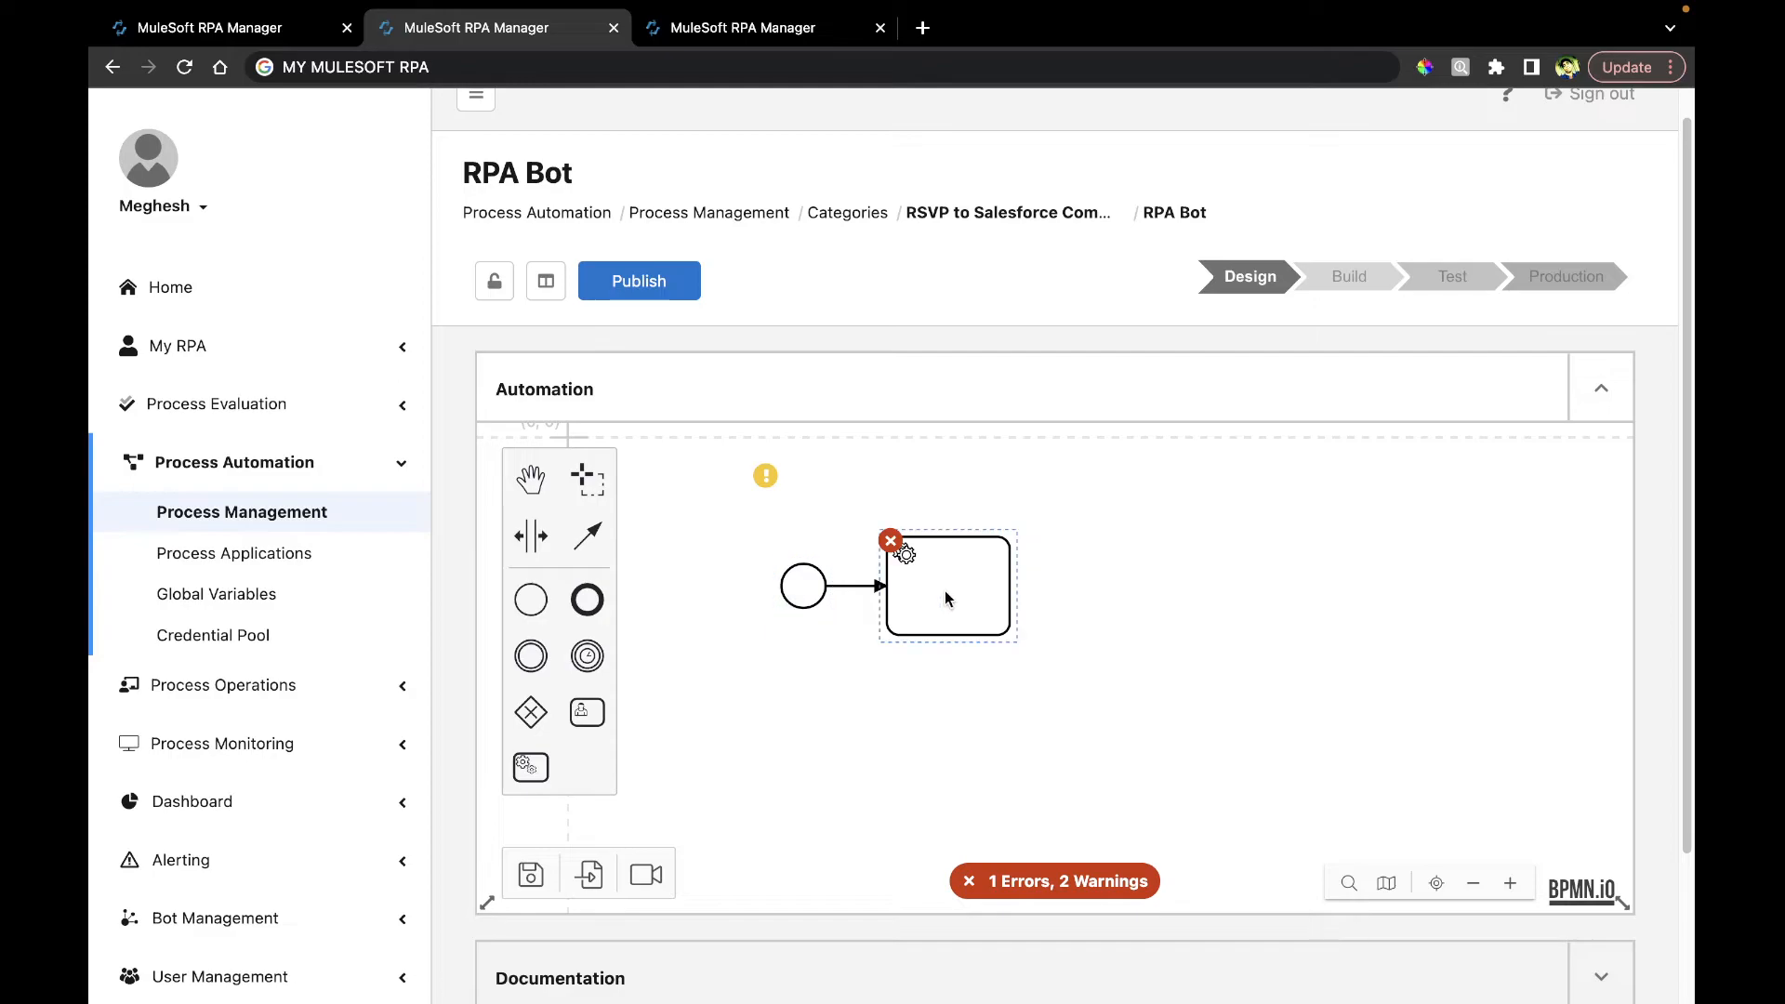
{"action": "scroll", "coordinate": [976, 577], "scroll_direction": "right", "scroll_amount": 1}
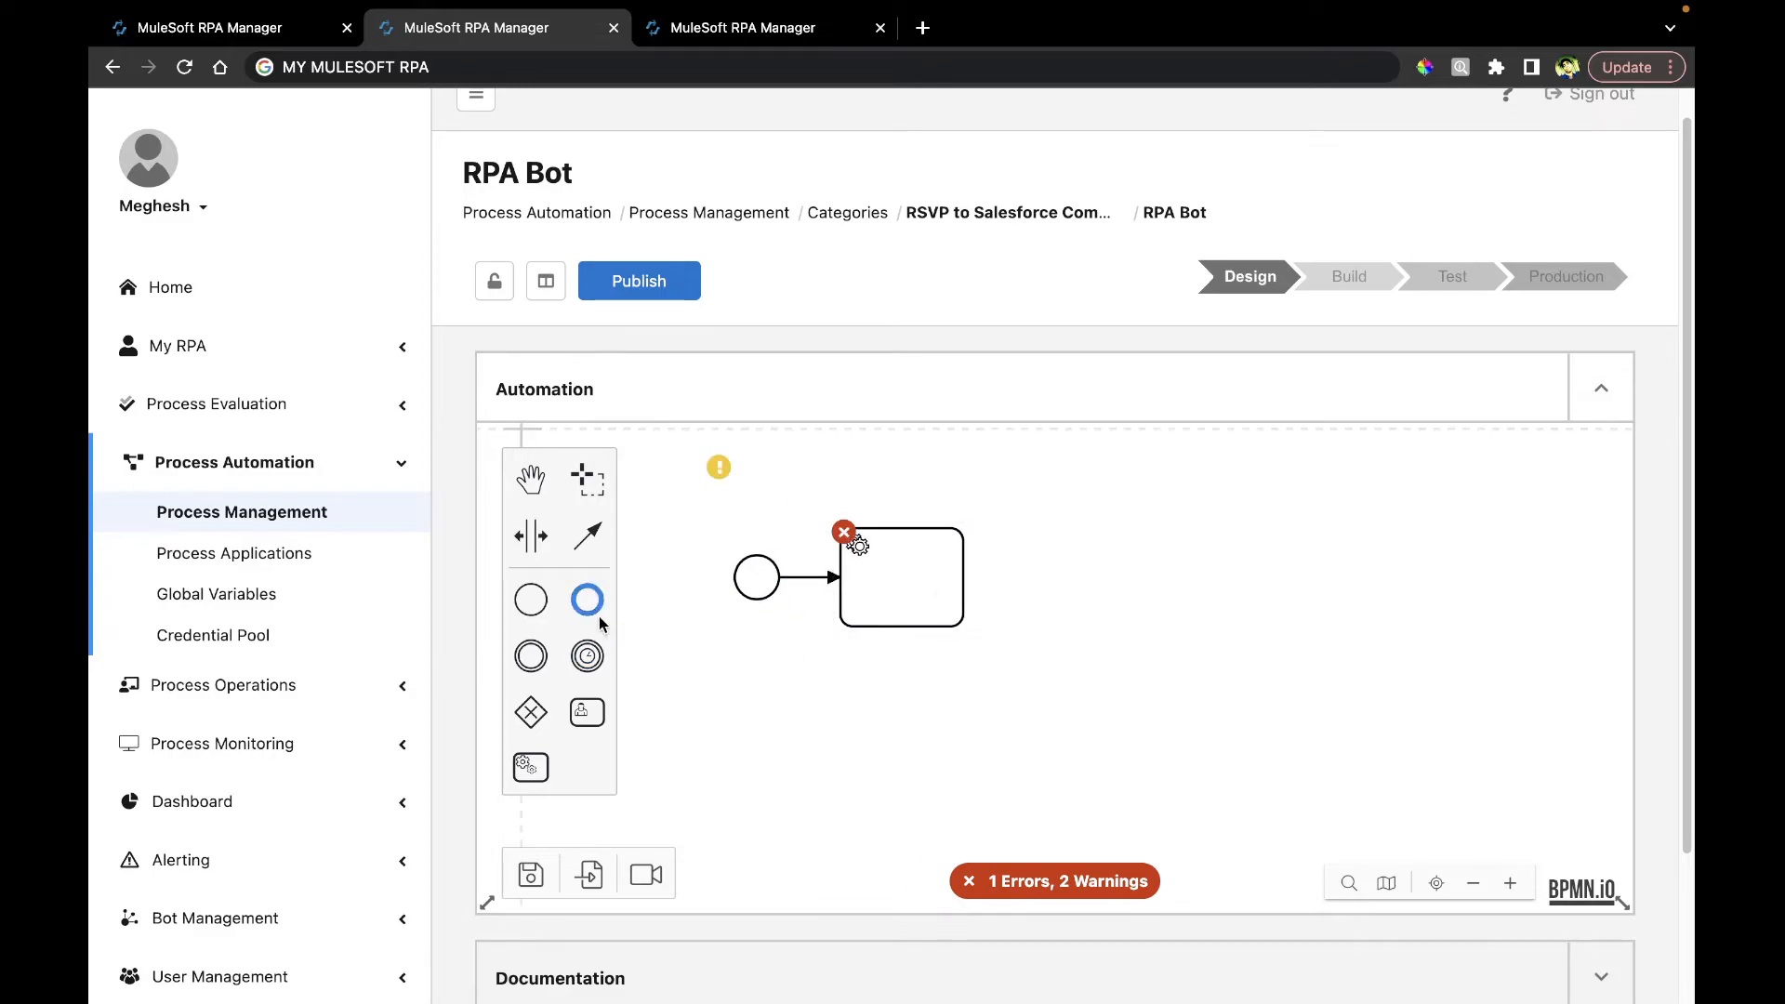
{"action": "left_click_drag", "start_coordinate": [587, 600], "coordinate": [1074, 577]}
{"action": "left_click", "coordinate": [932, 584]}
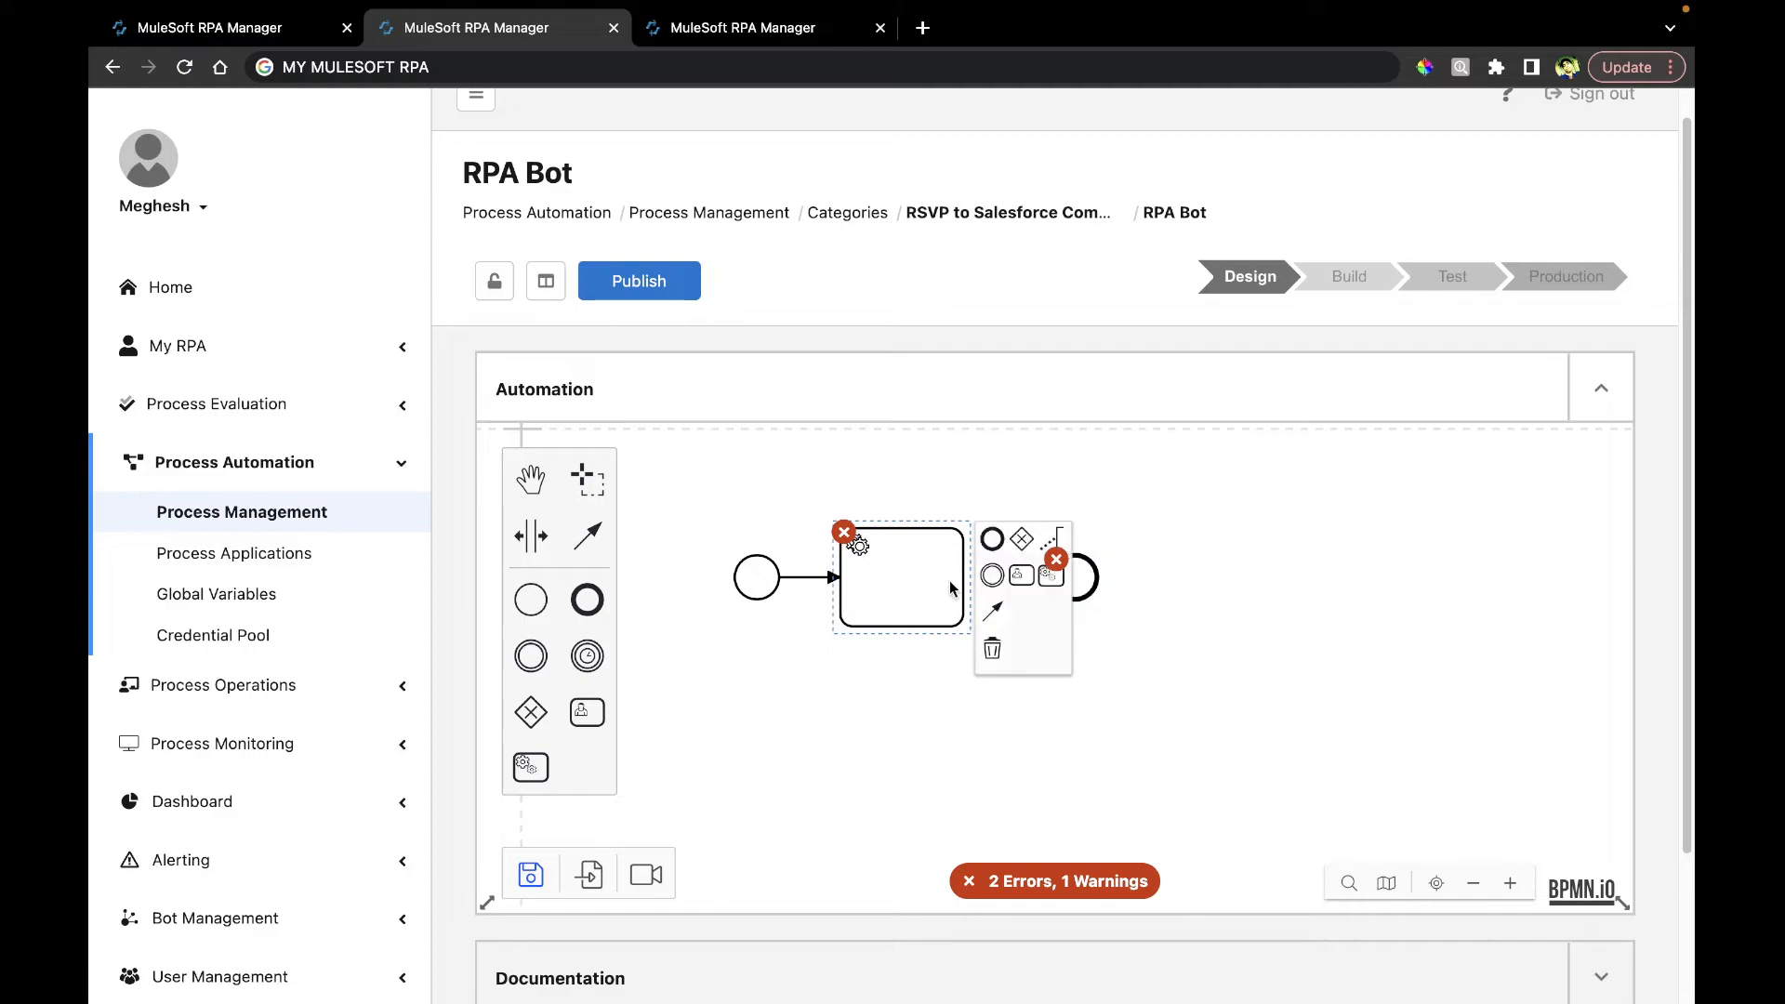
{"action": "left_click_drag", "start_coordinate": [985, 613], "coordinate": [1078, 586]}
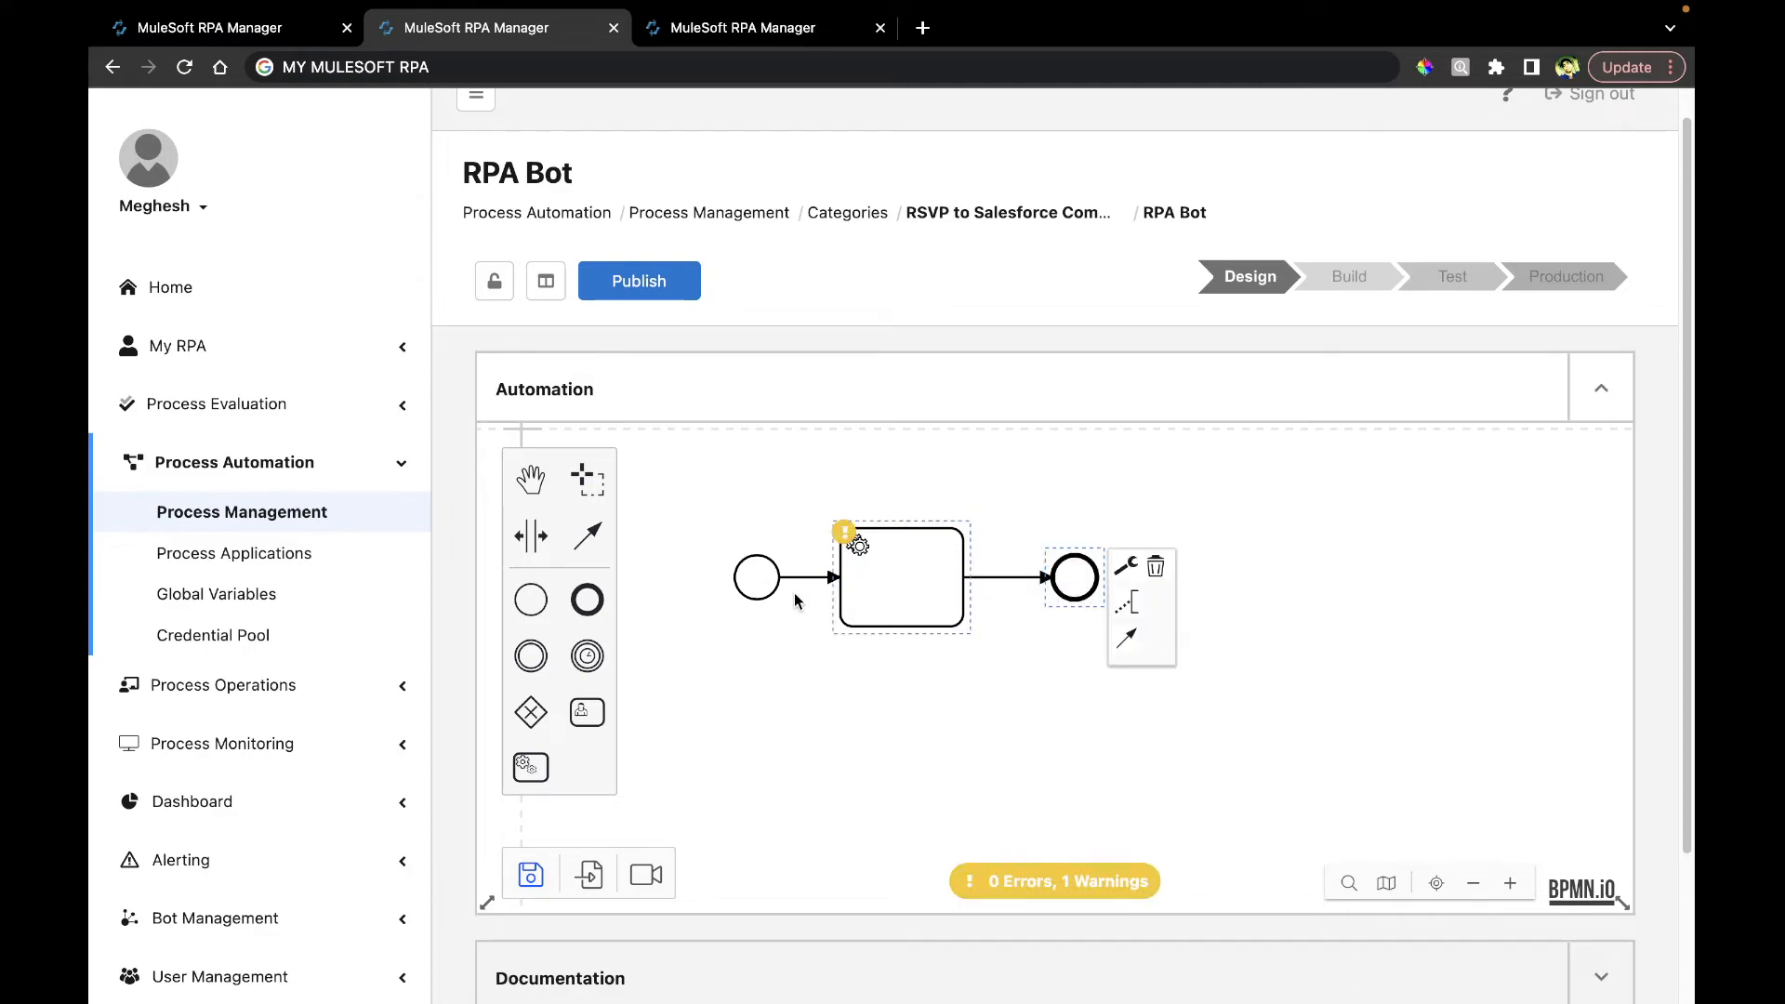
Name the task between the start and end events RPA DEMO
{"action": "double_click", "coordinate": [893, 586]}
{"action": "type", "text": "CLICK"}
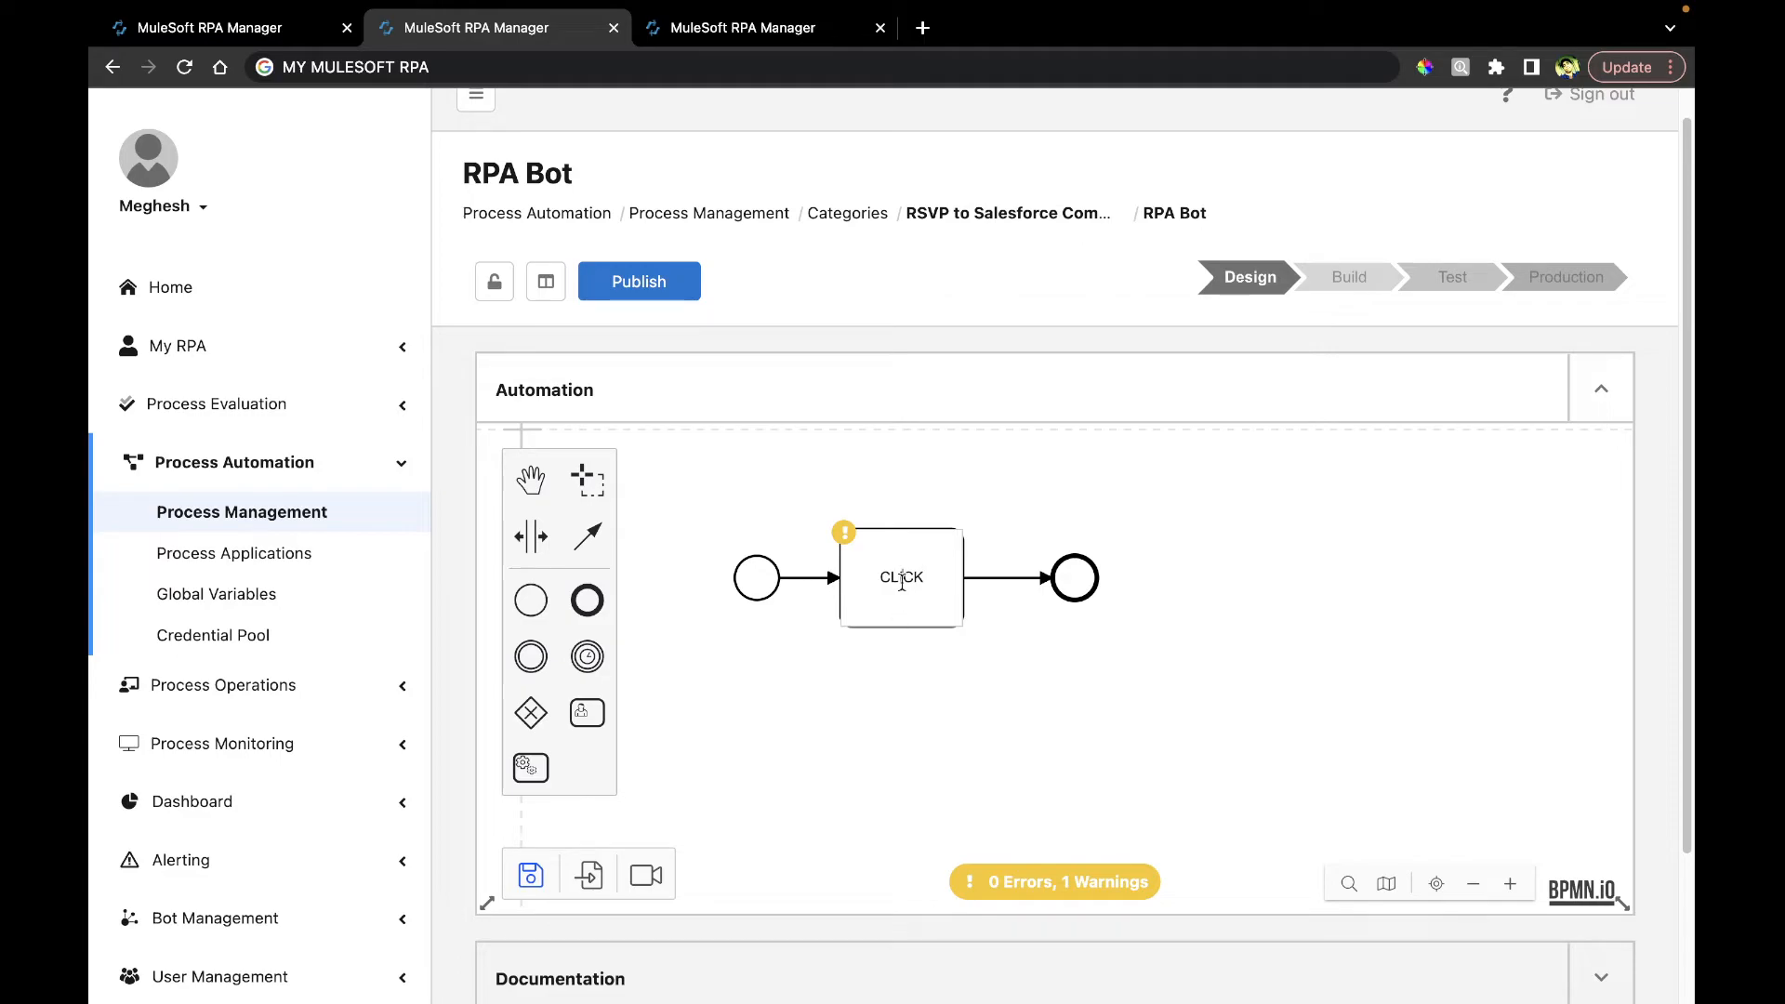
{"action": "key", "text": "ctrl+a"}
{"action": "type", "text": "RPA DEMO"}
{"action": "left_click", "coordinate": [863, 695]}
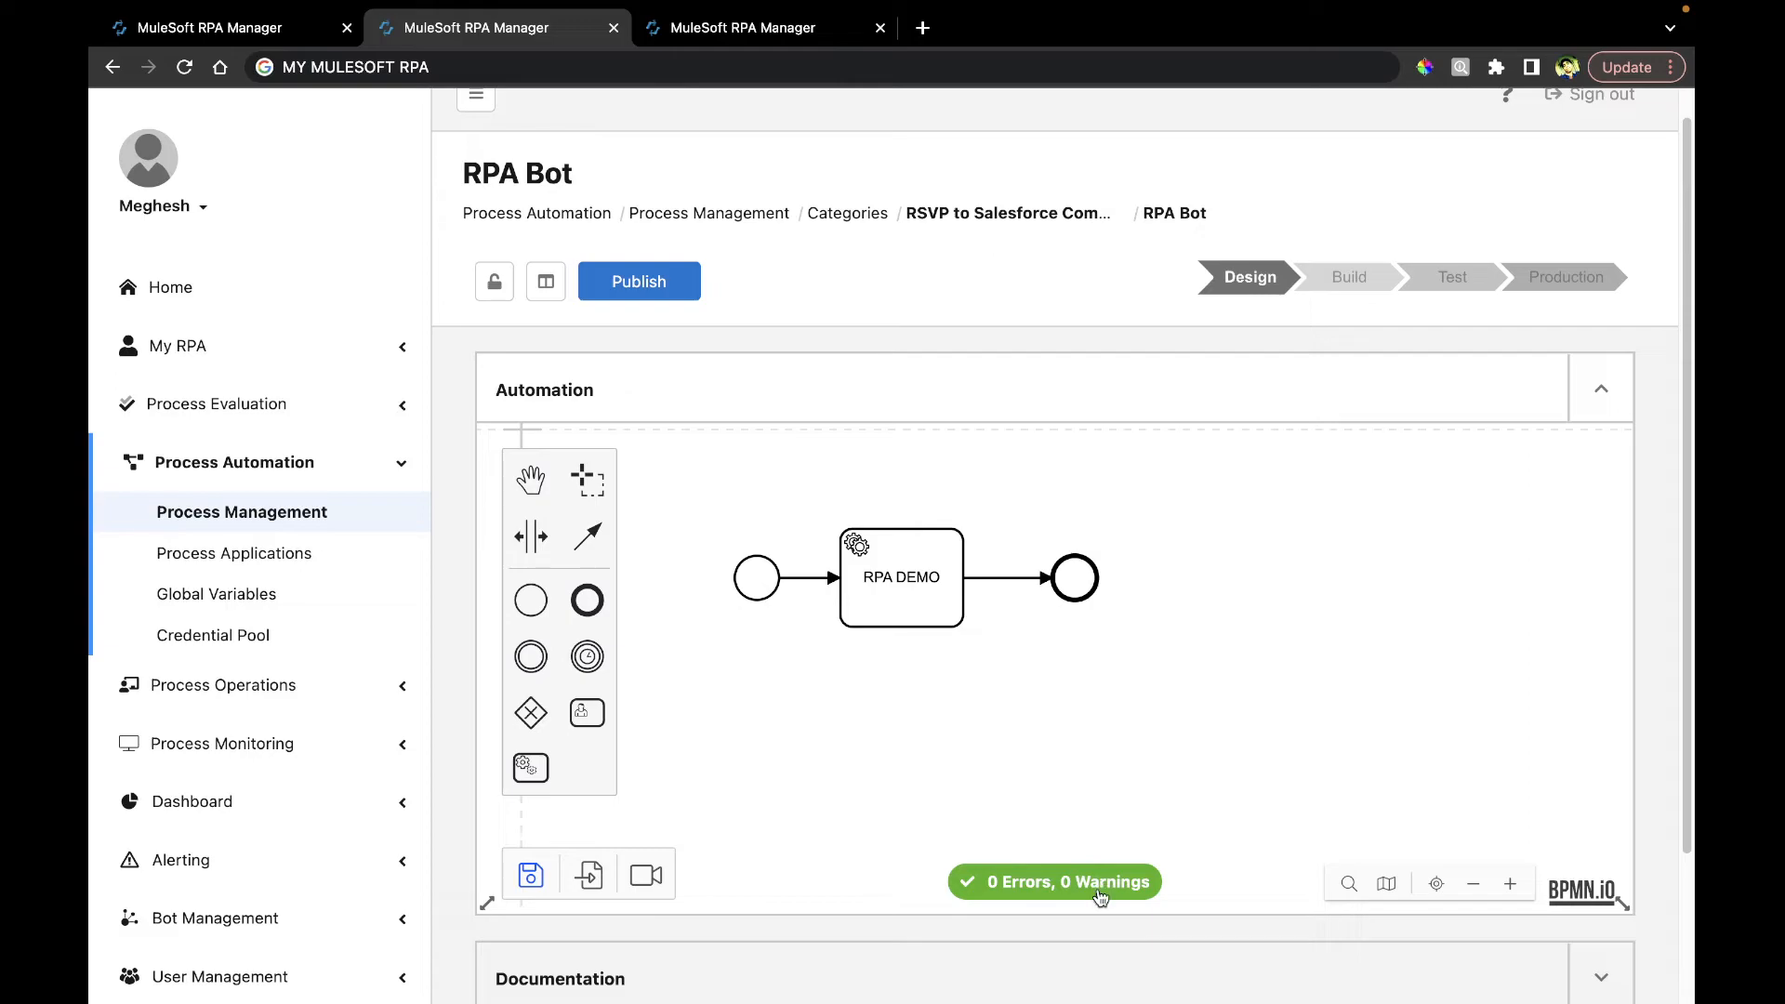
Replace the start event with a new one placed before the RPA DEMO task and connected to it
{"action": "left_click", "coordinate": [768, 582]}
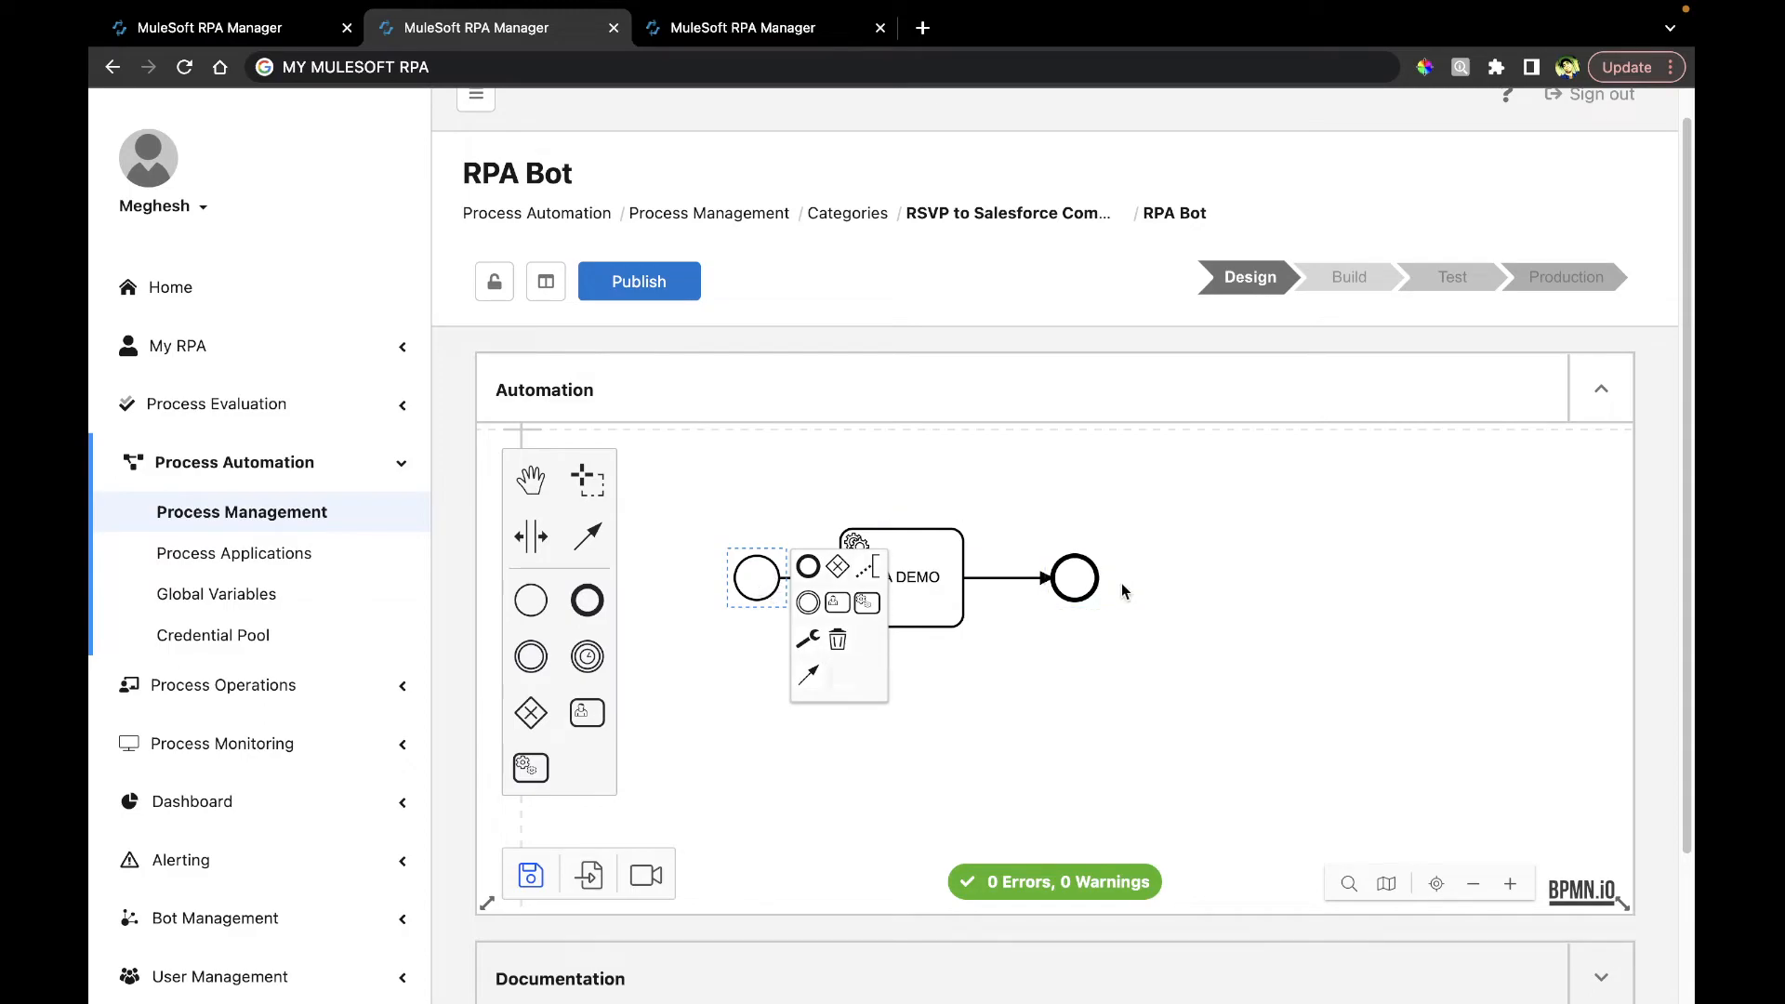
{"action": "left_click", "coordinate": [839, 642]}
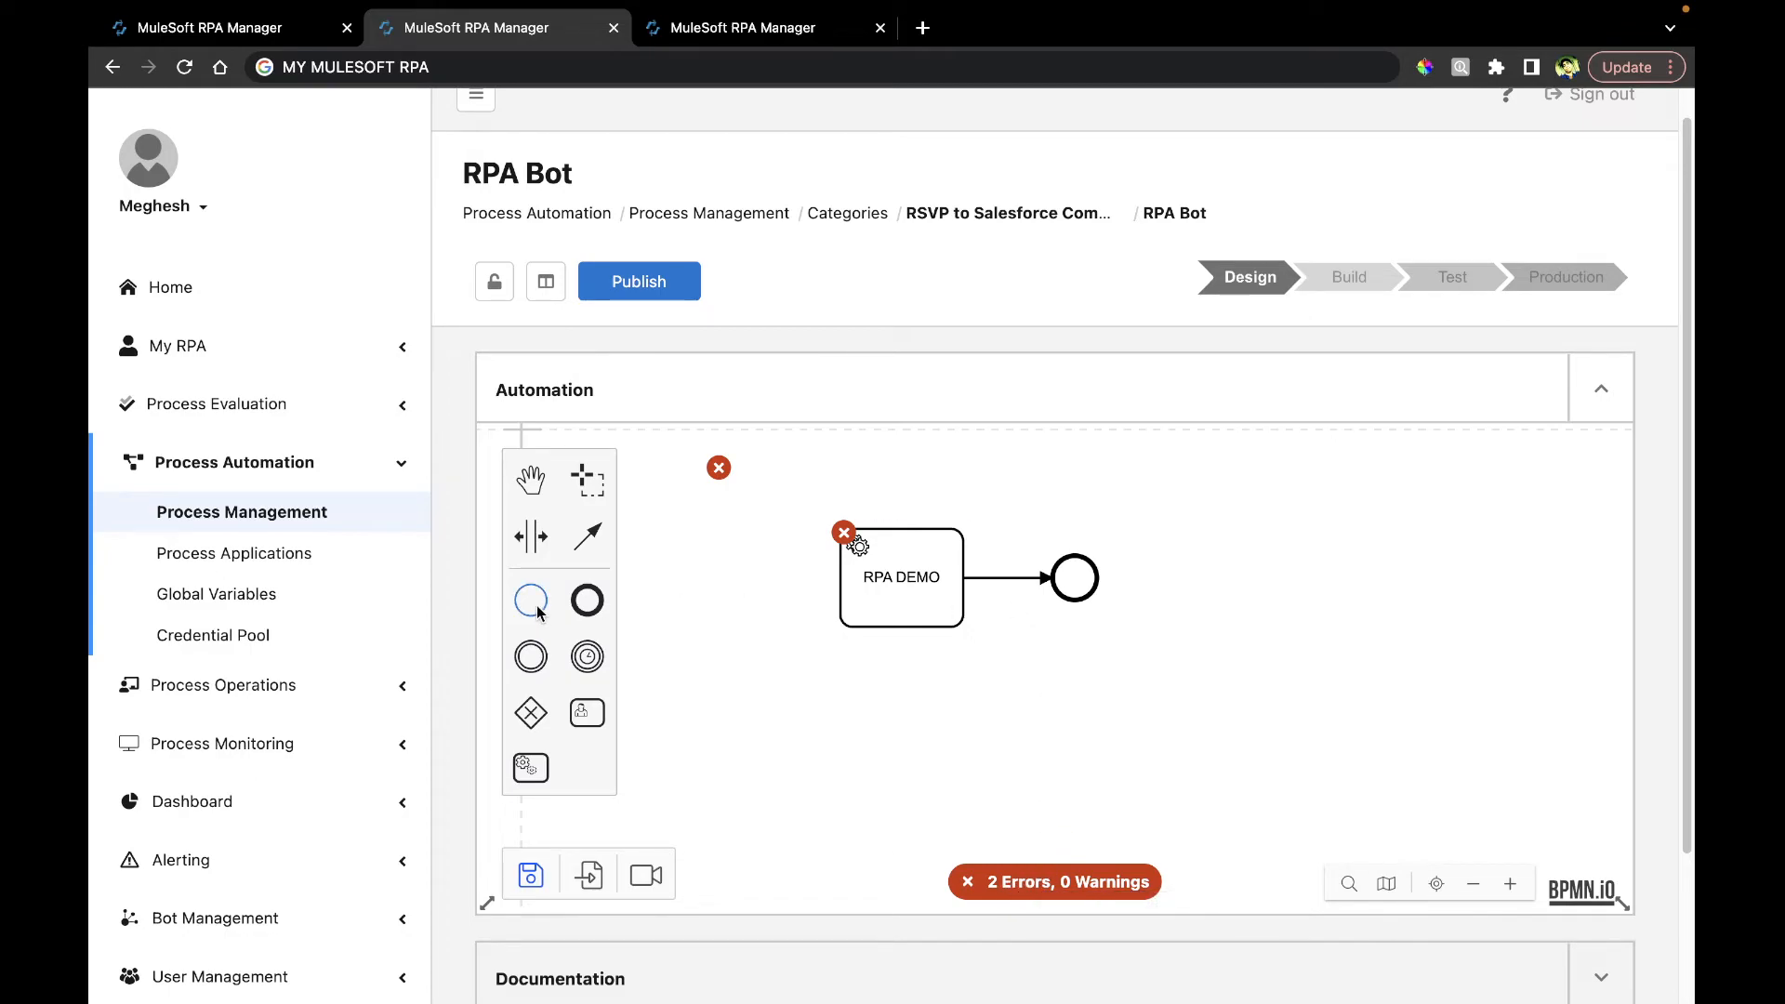
{"action": "left_click_drag", "start_coordinate": [539, 612], "coordinate": [751, 584]}
{"action": "left_click", "coordinate": [795, 674]}
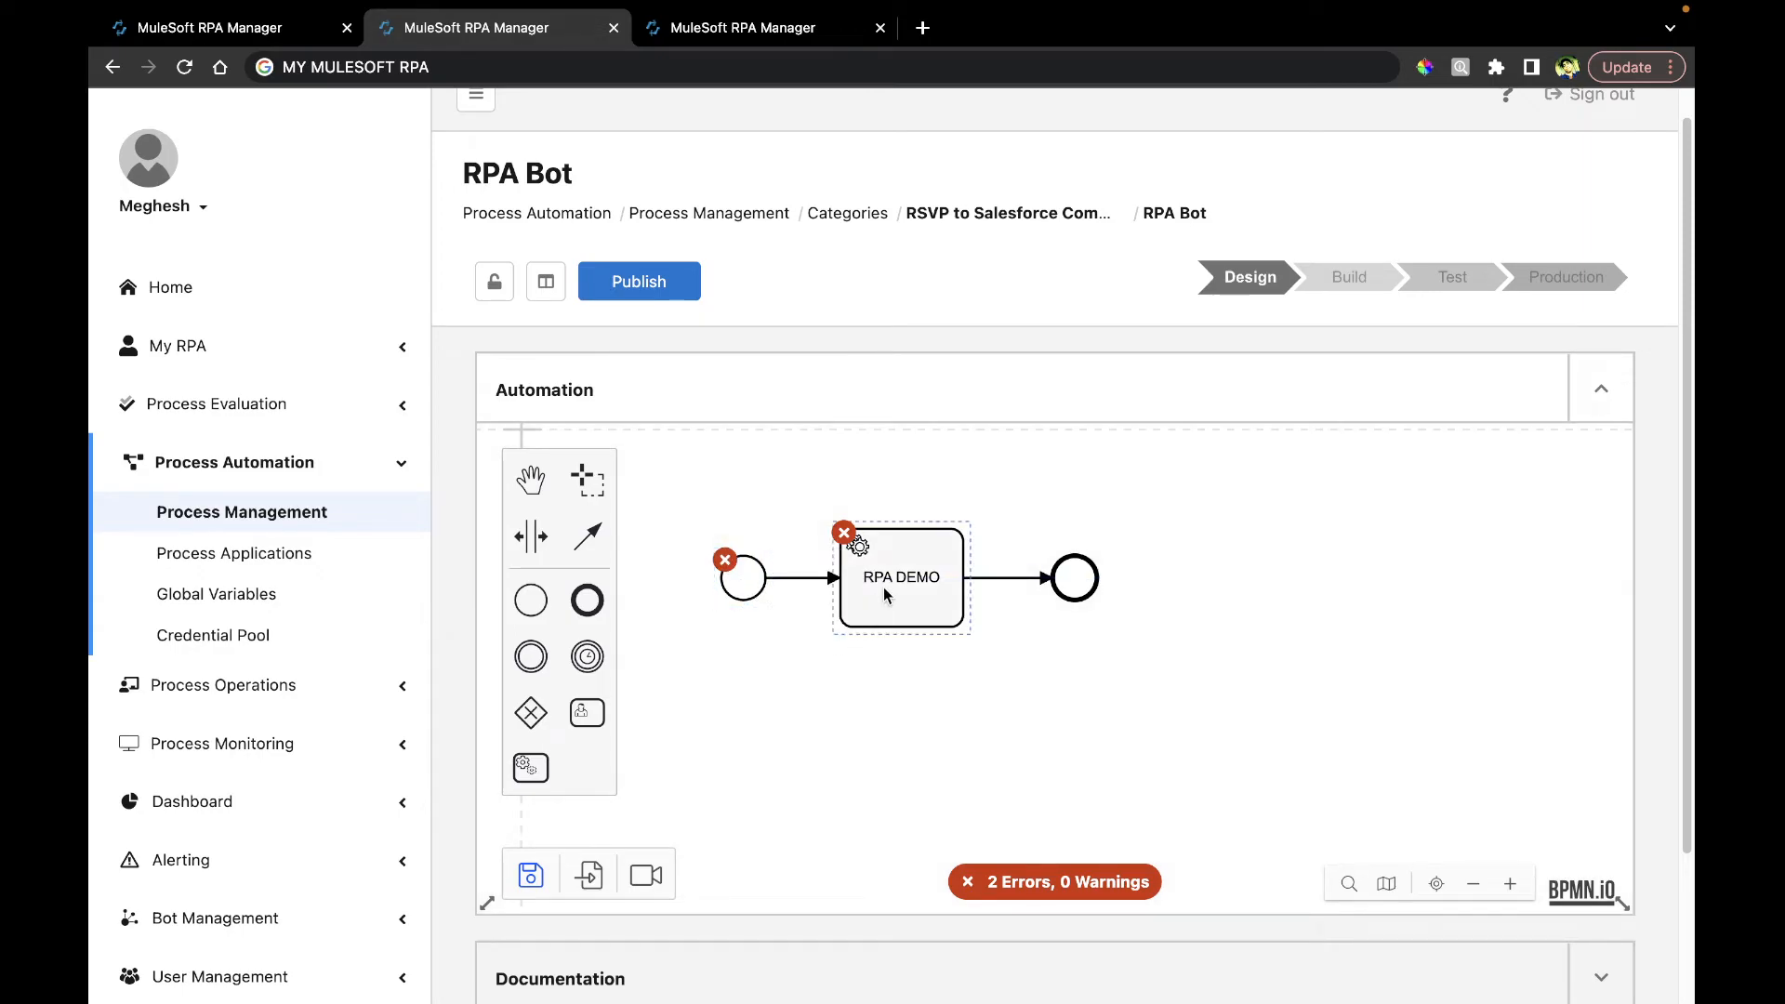
{"action": "left_click", "coordinate": [888, 593]}
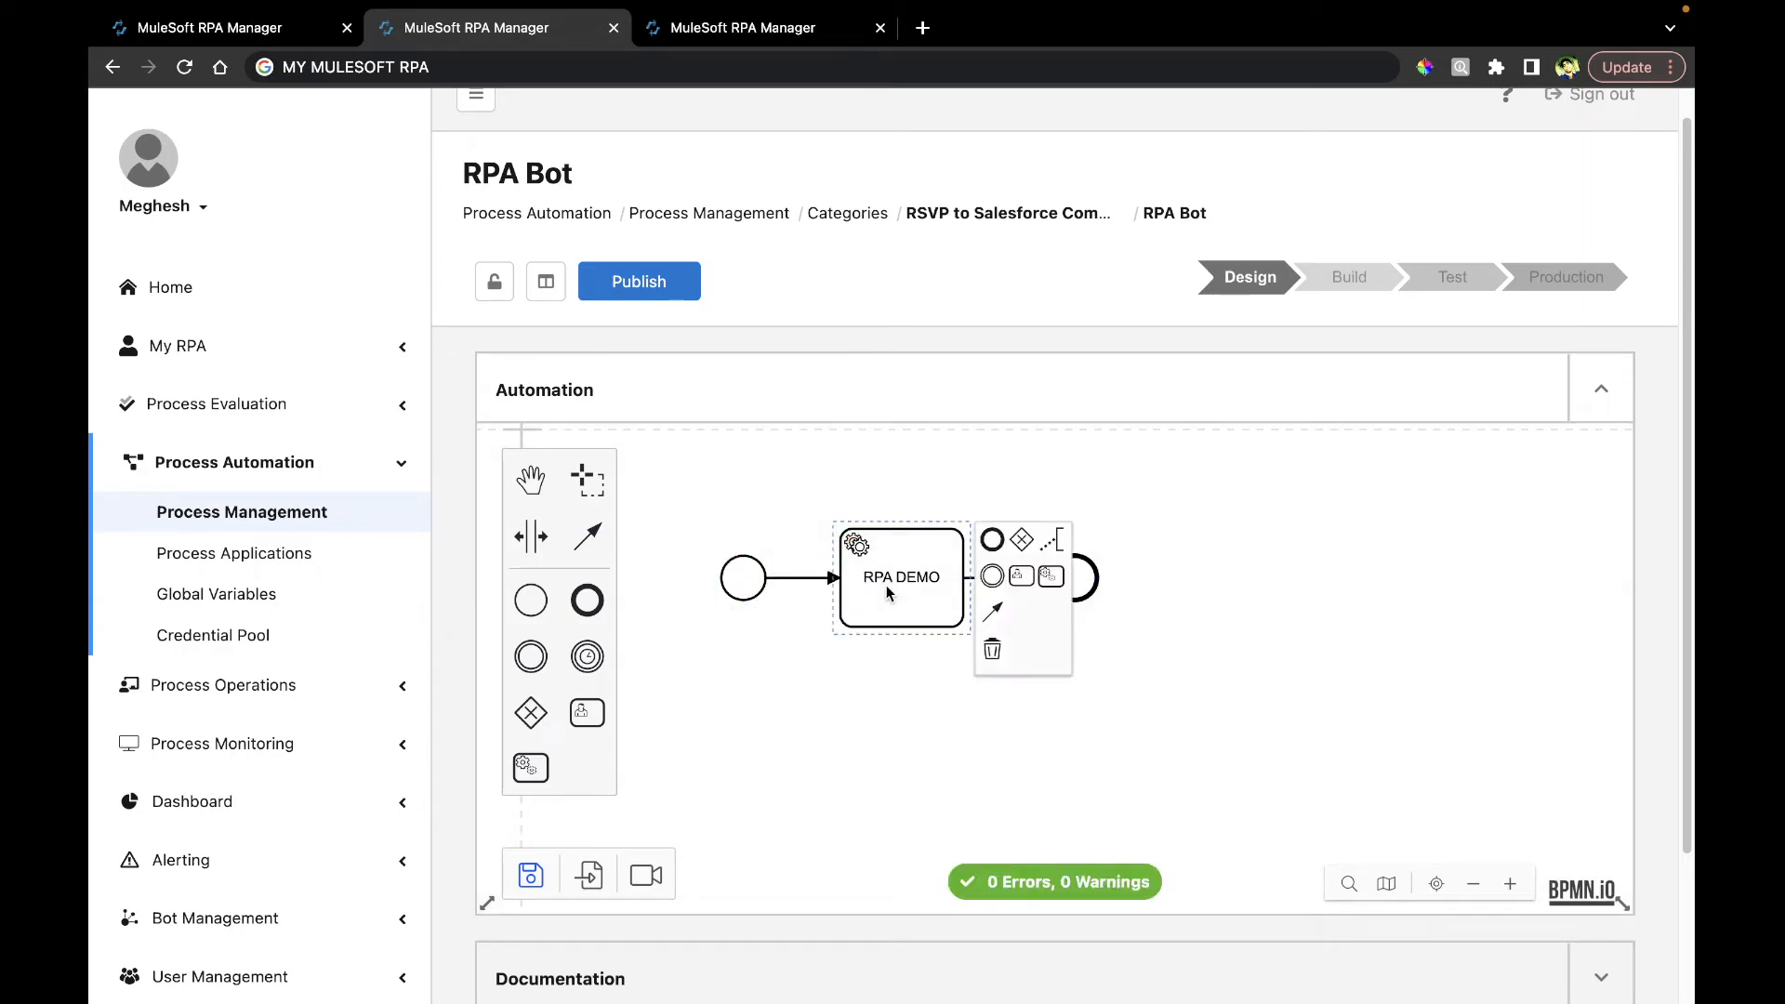
{"action": "left_click", "coordinate": [913, 716]}
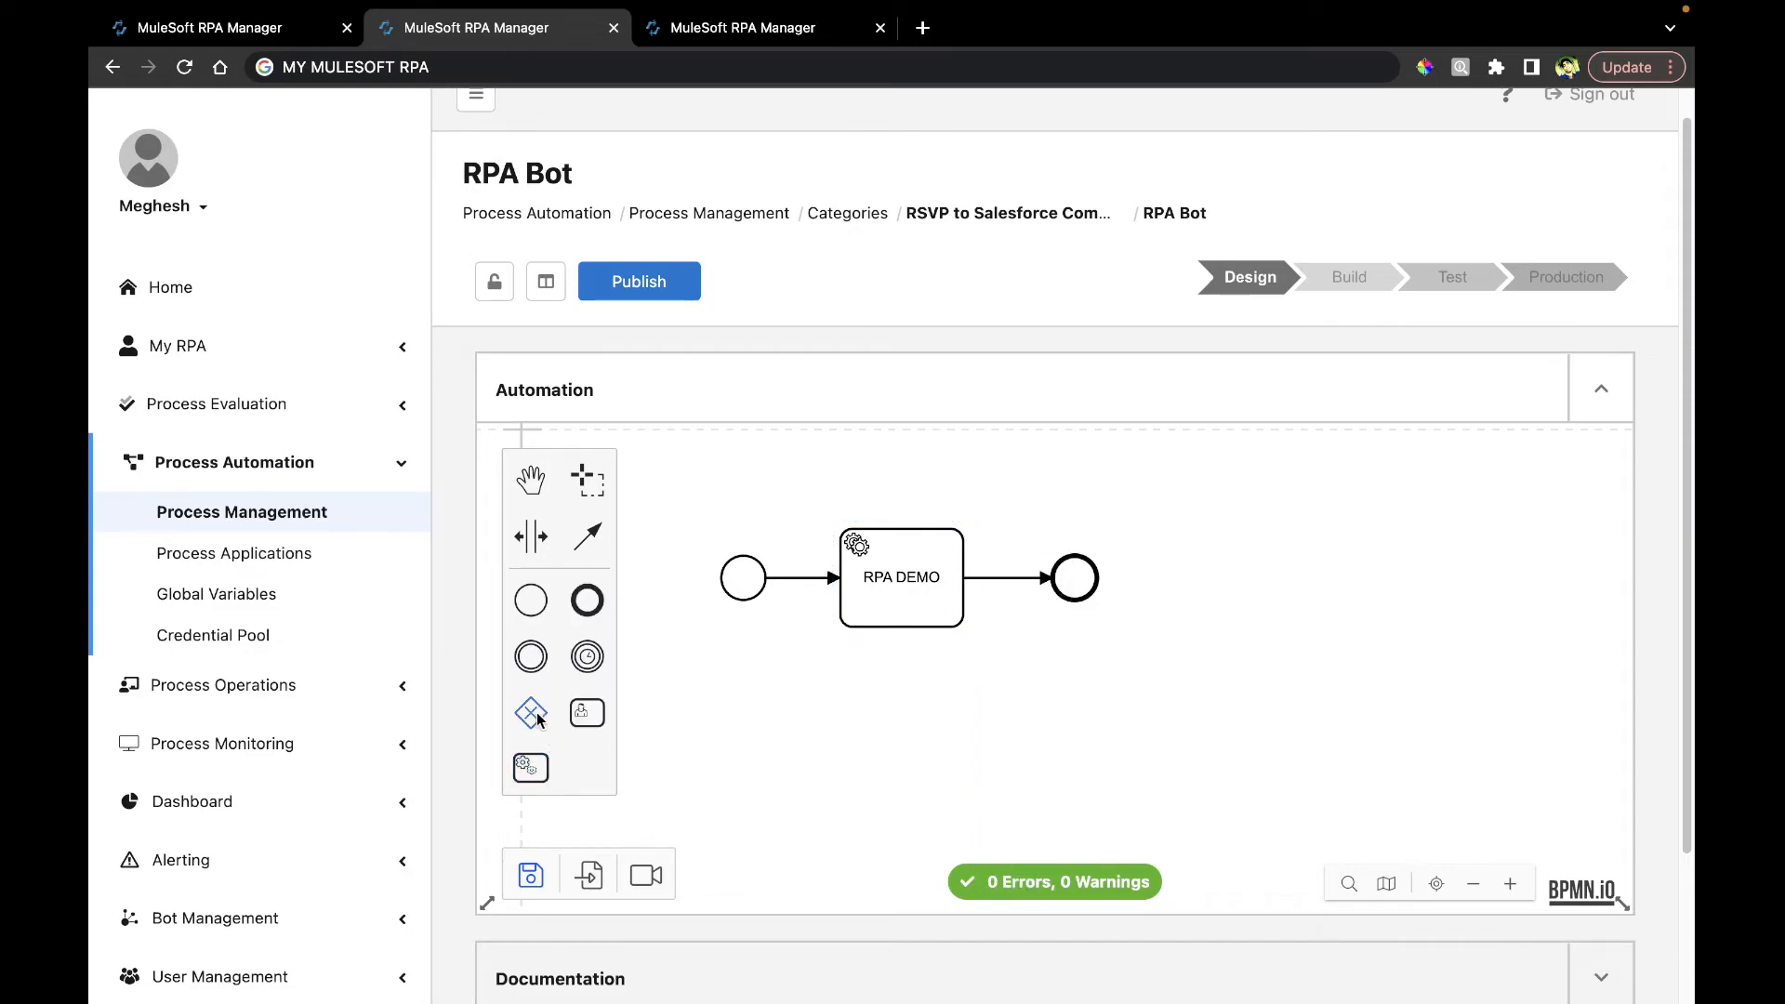
Place an exclusive gateway after the RPA DEMO task and delete the direct connection from the task to the end event
{"action": "left_click_drag", "start_coordinate": [530, 713], "coordinate": [1026, 651]}
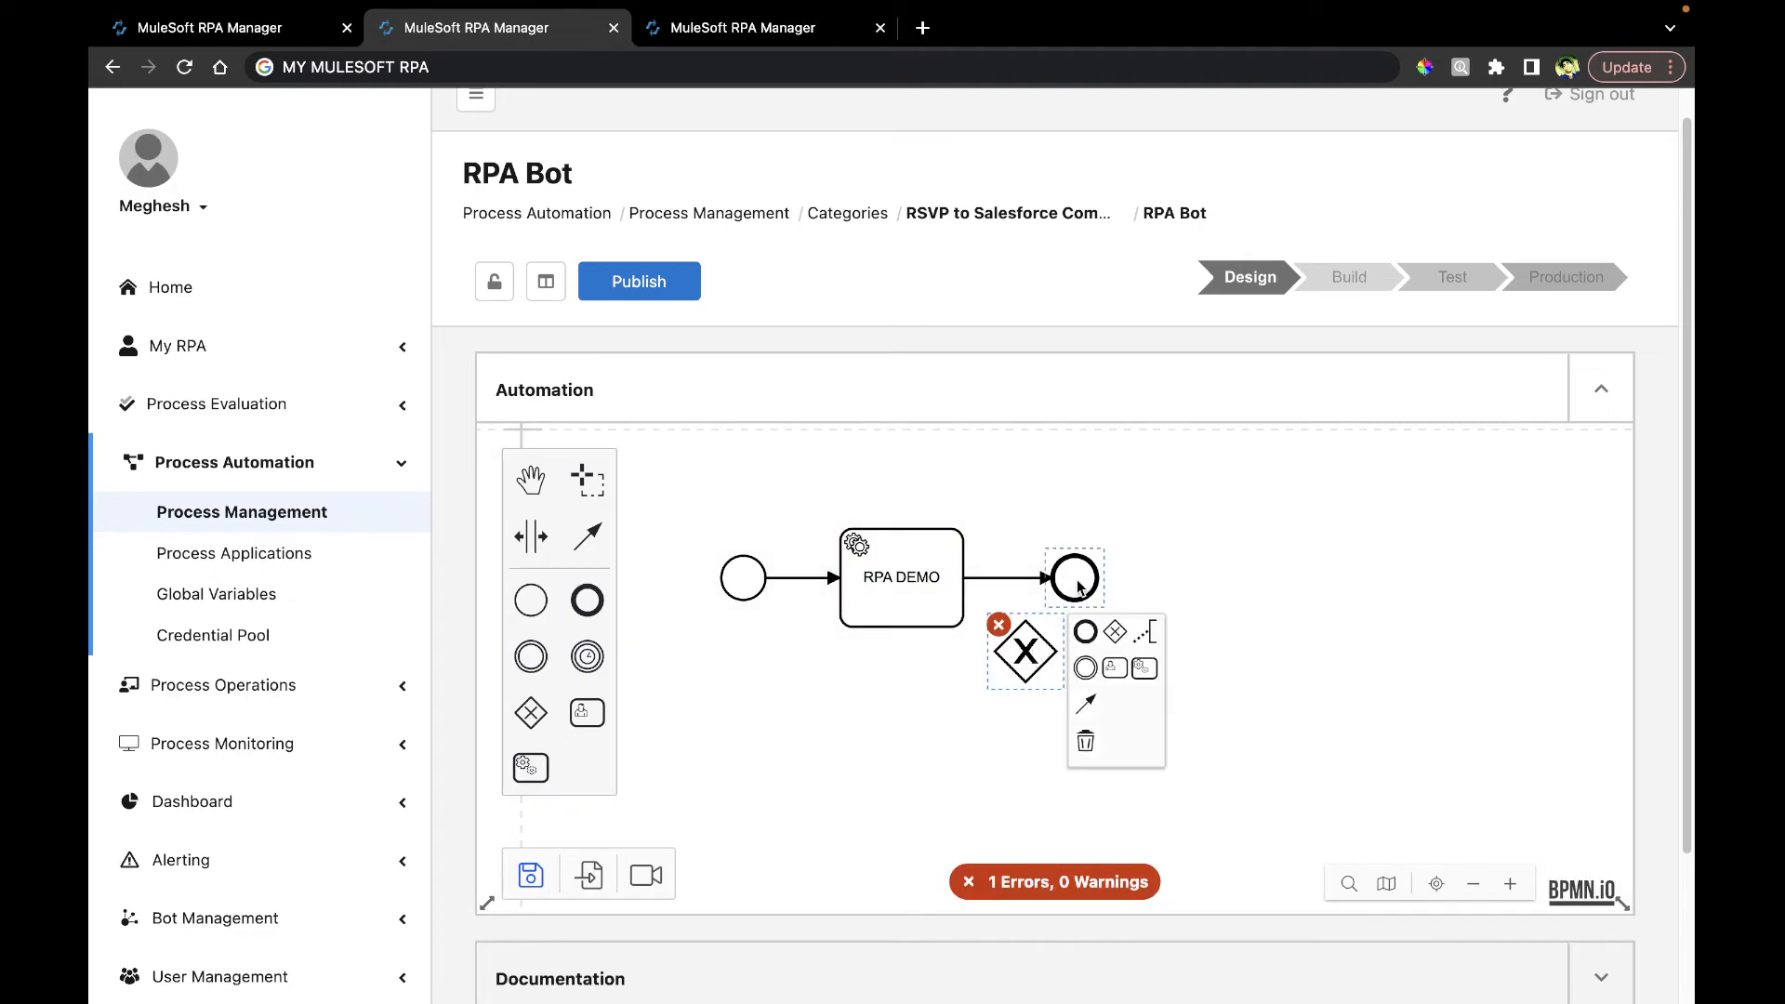
{"action": "left_click_drag", "start_coordinate": [1075, 578], "coordinate": [1185, 591]}
{"action": "left_click", "coordinate": [1060, 591]}
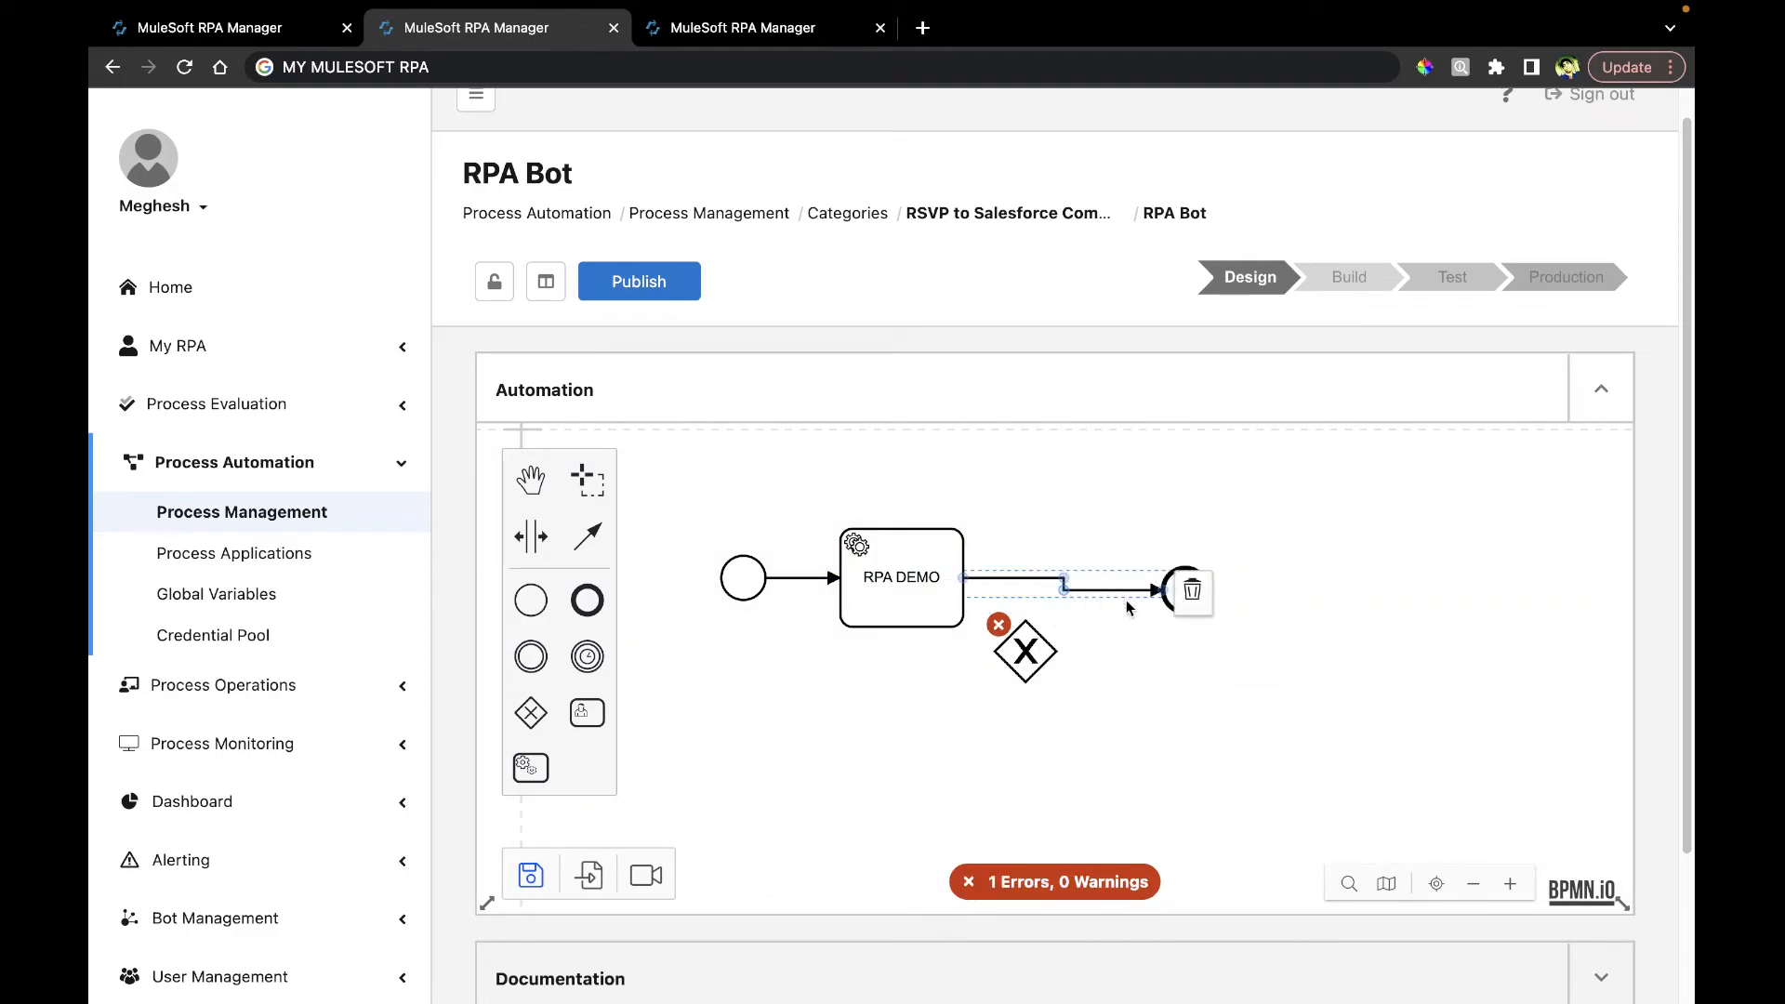
{"action": "left_click", "coordinate": [1188, 593]}
Connect the RPA DEMO task through the gateway to the existing end event and to a second end event below the gateway
{"action": "left_click", "coordinate": [1061, 658]}
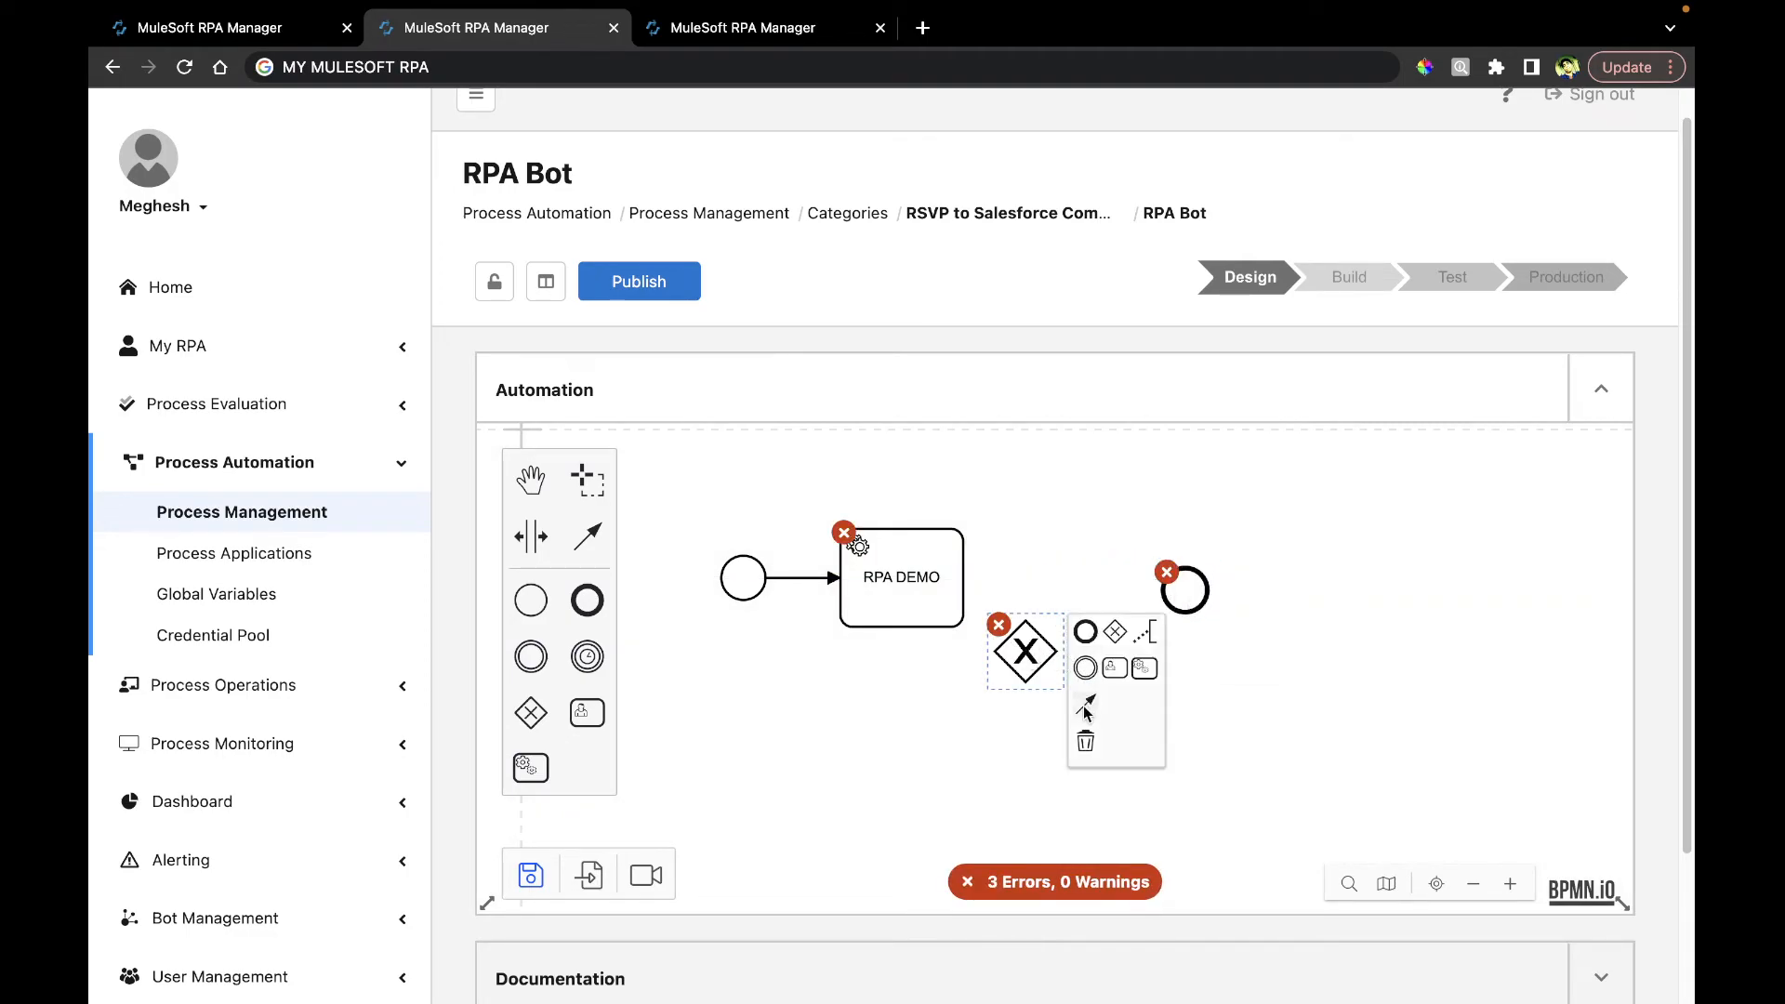
{"action": "left_click_drag", "start_coordinate": [1085, 704], "coordinate": [1183, 591]}
{"action": "left_click", "coordinate": [879, 581]}
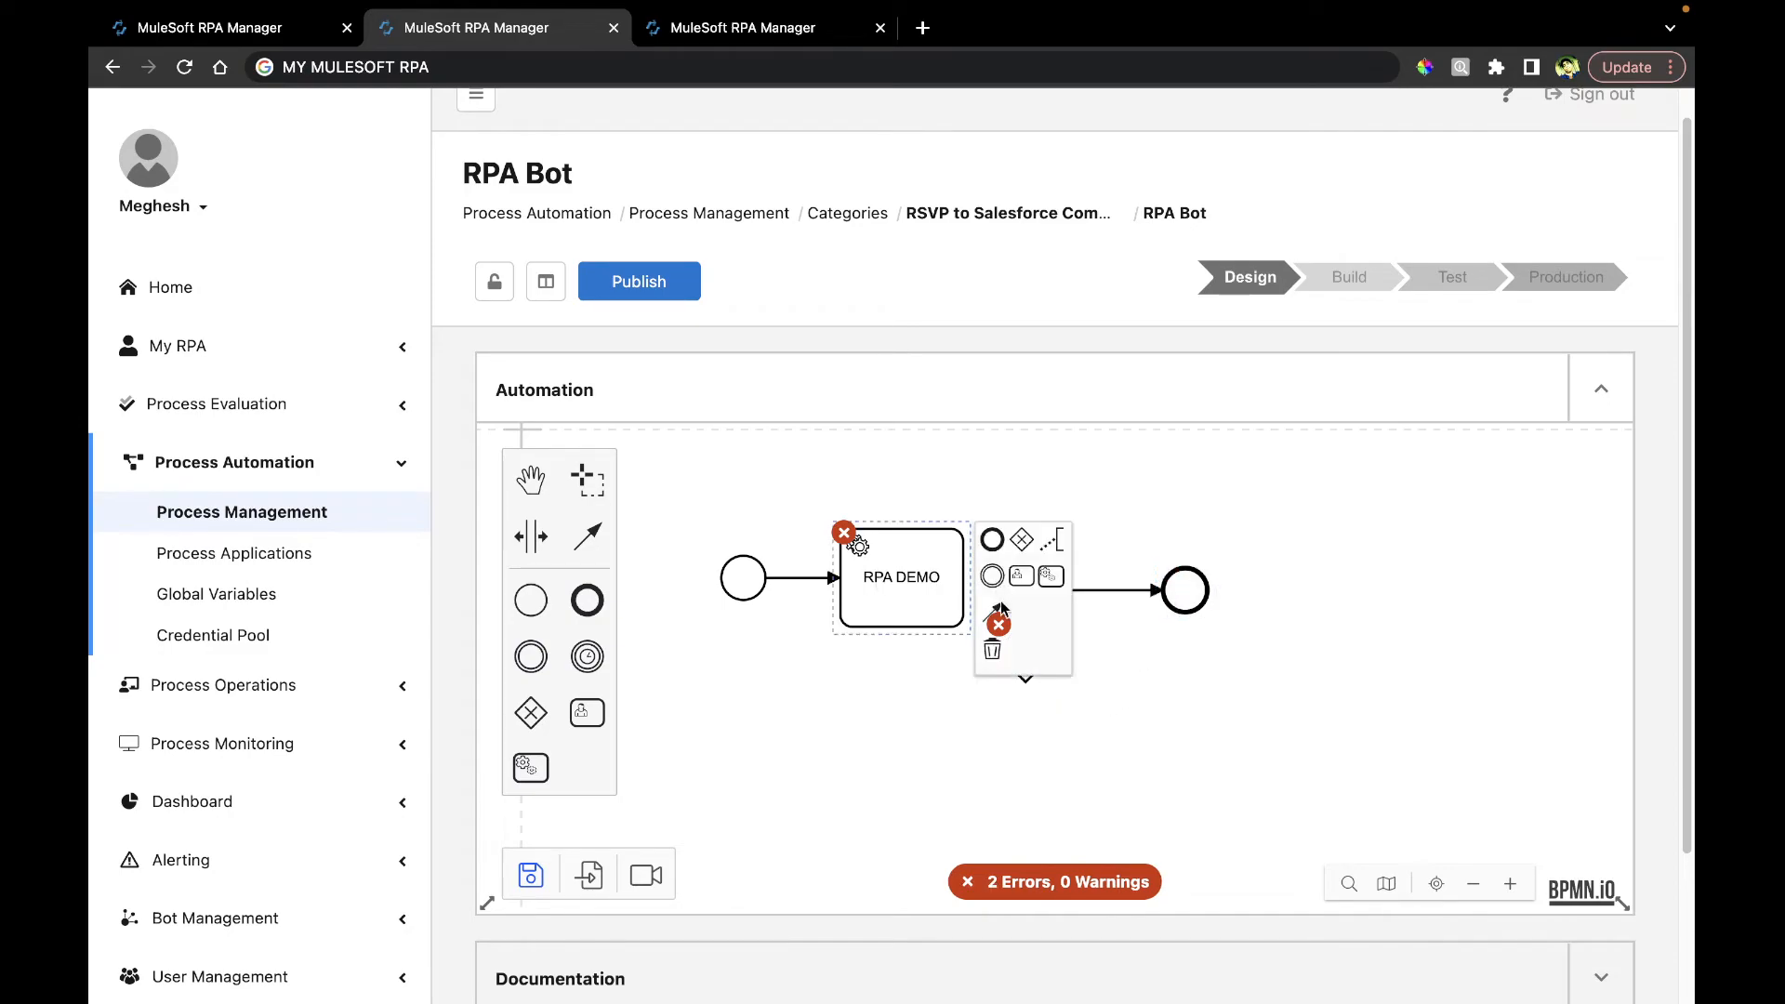
{"action": "left_click", "coordinate": [1021, 677]}
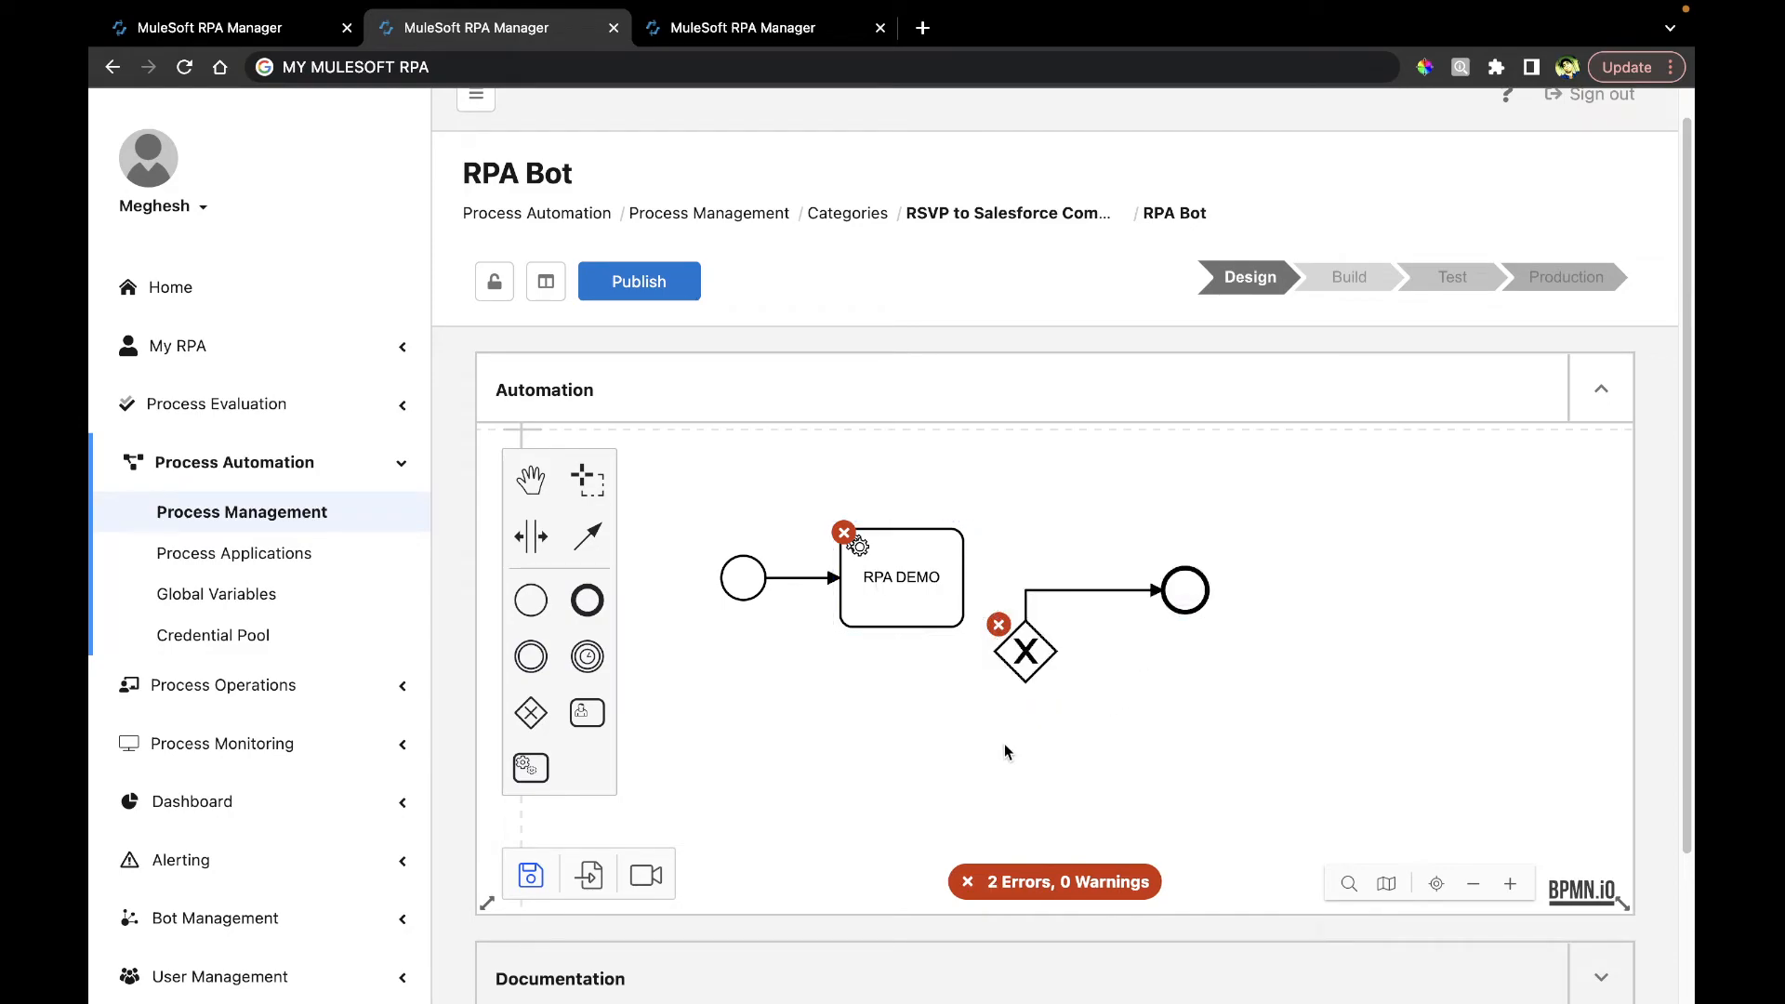
{"action": "left_click_drag", "start_coordinate": [1032, 660], "coordinate": [1025, 725]}
Label the gateway's horizontal branch YES and its downward branch No
{"action": "left_click", "coordinate": [1100, 588]}
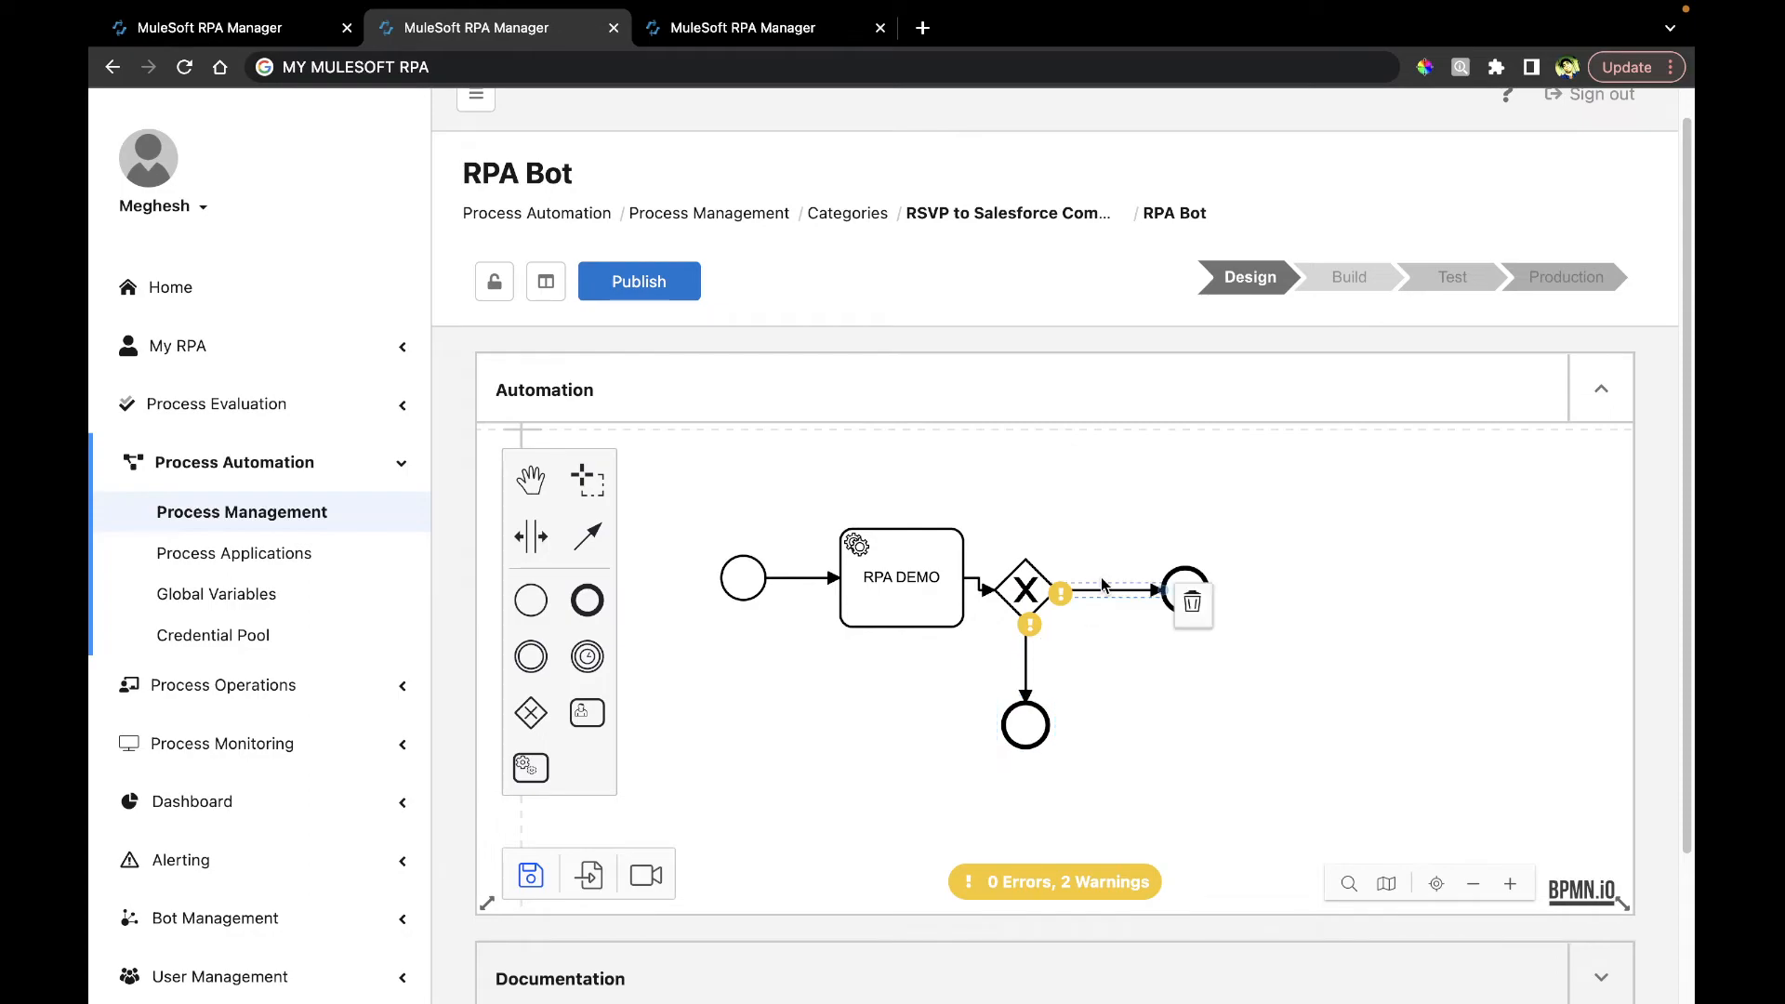
{"action": "double_click", "coordinate": [1102, 586]}
{"action": "type", "text": "YES"}
{"action": "left_click", "coordinate": [1027, 668]}
{"action": "double_click", "coordinate": [1026, 668]}
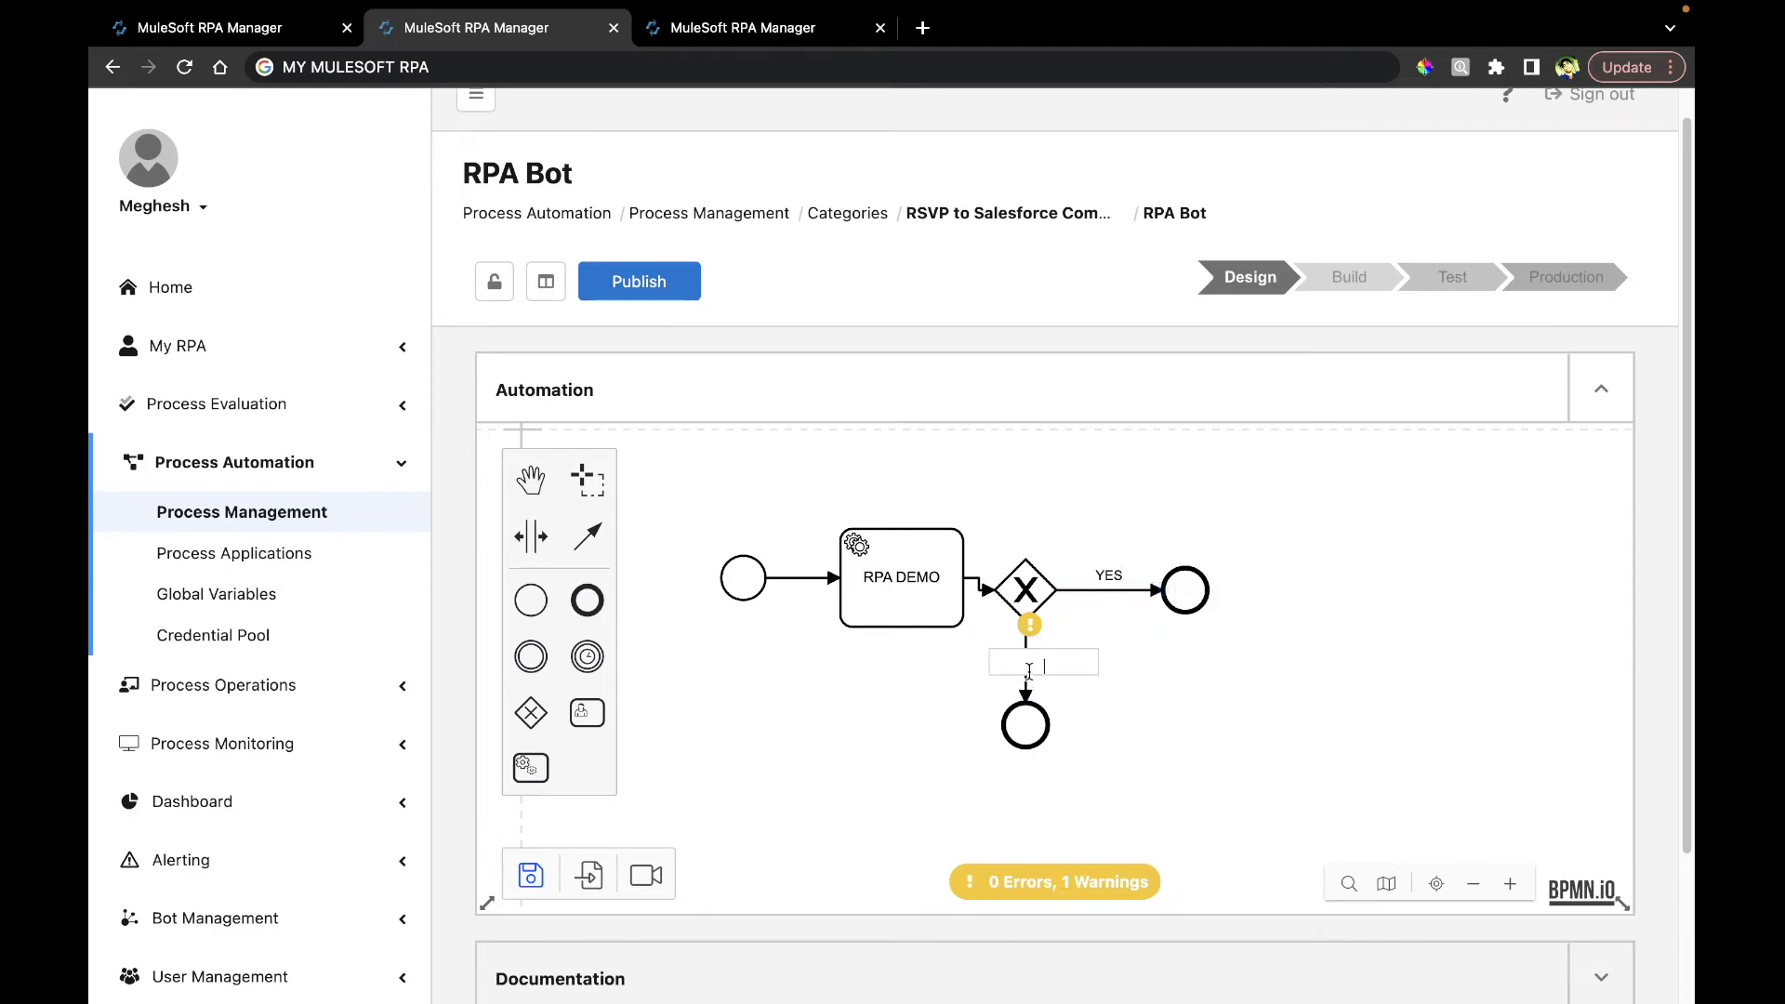
{"action": "type", "text": "No"}
{"action": "left_click", "coordinate": [1135, 662]}
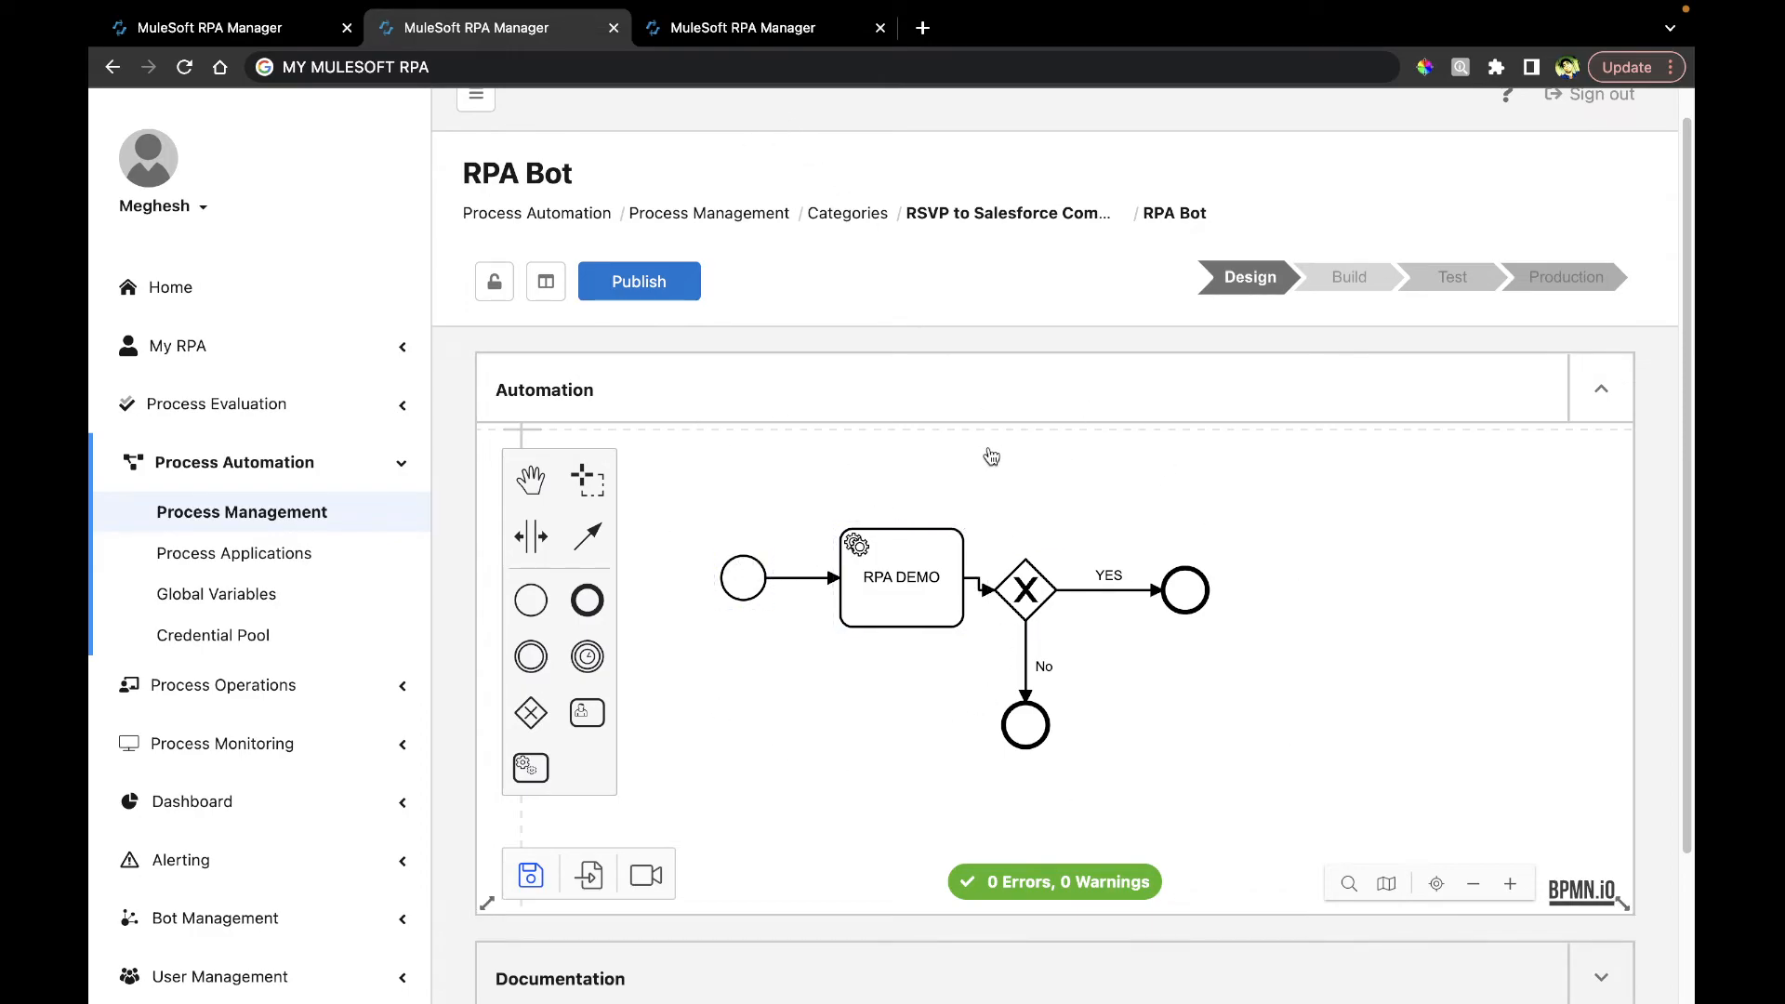
Examine the Book tickets for India Dreamin 2023v2 process diagram, including its bot tasks, decision gateway and User Payment task
{"action": "left_click", "coordinate": [792, 32]}
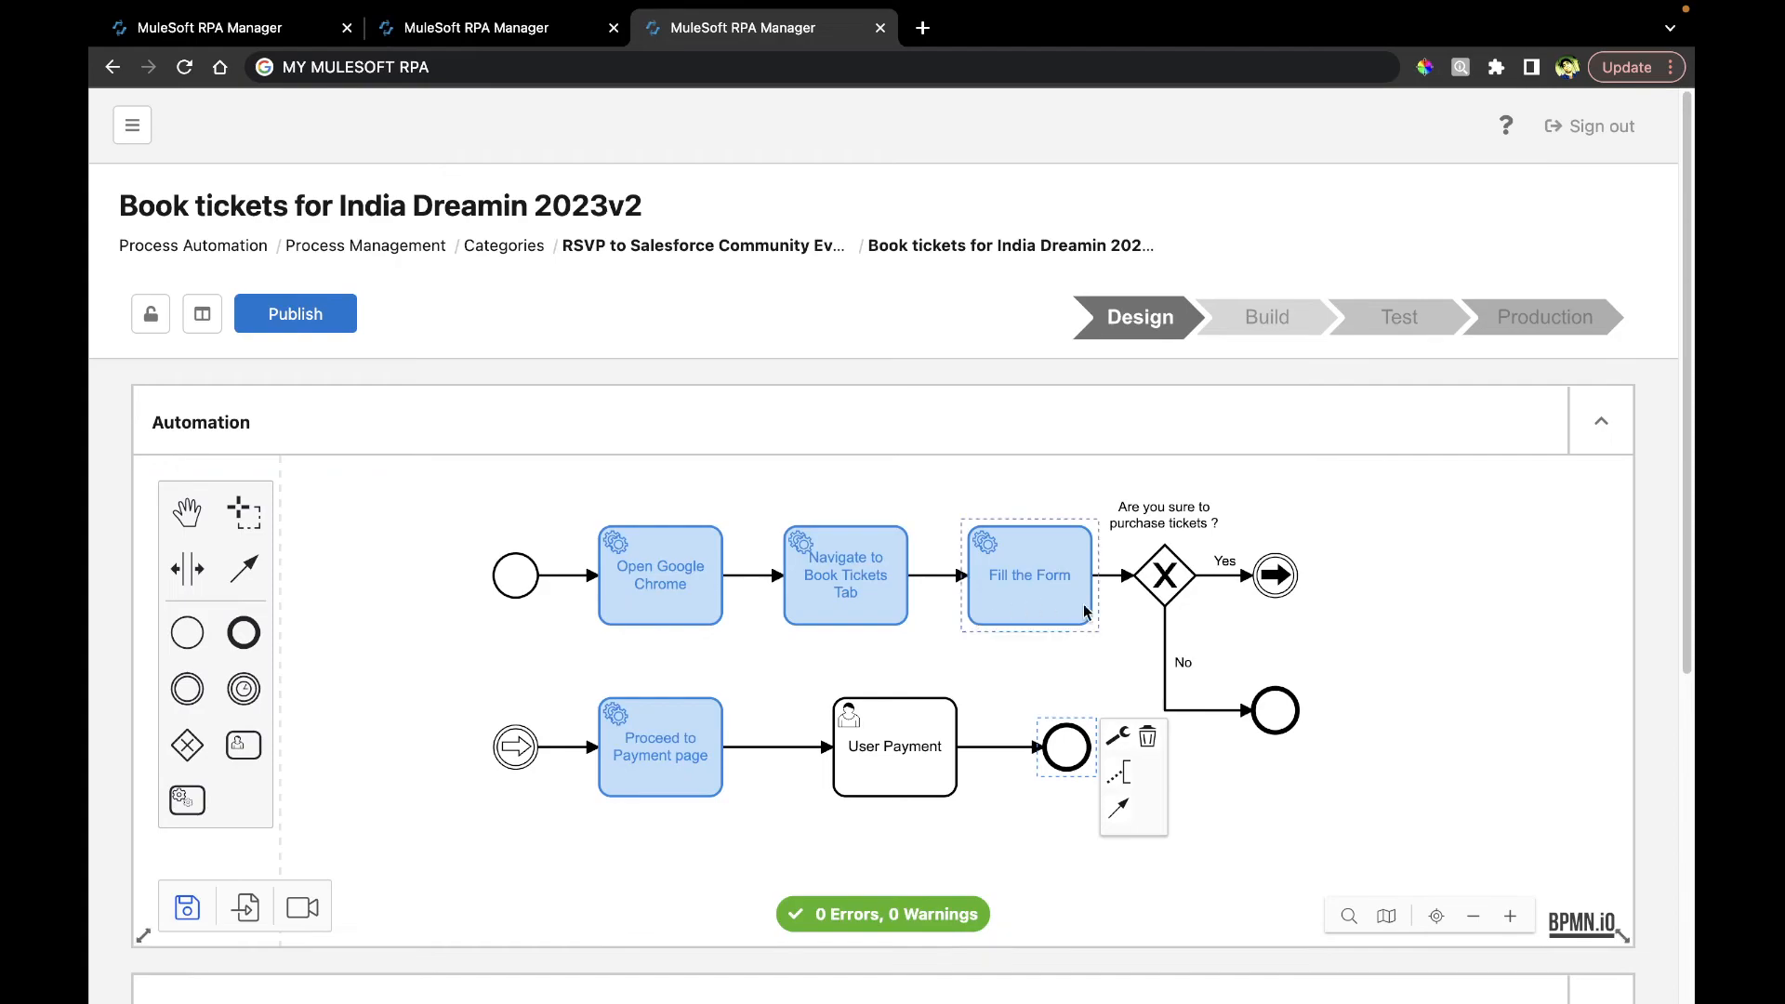
{"action": "mouse_move", "coordinate": [1391, 647]}
{"action": "left_mouse_down"}
{"action": "mouse_move", "coordinate": [1374, 600]}
{"action": "mouse_move", "coordinate": [1402, 649]}
{"action": "left_mouse_up"}
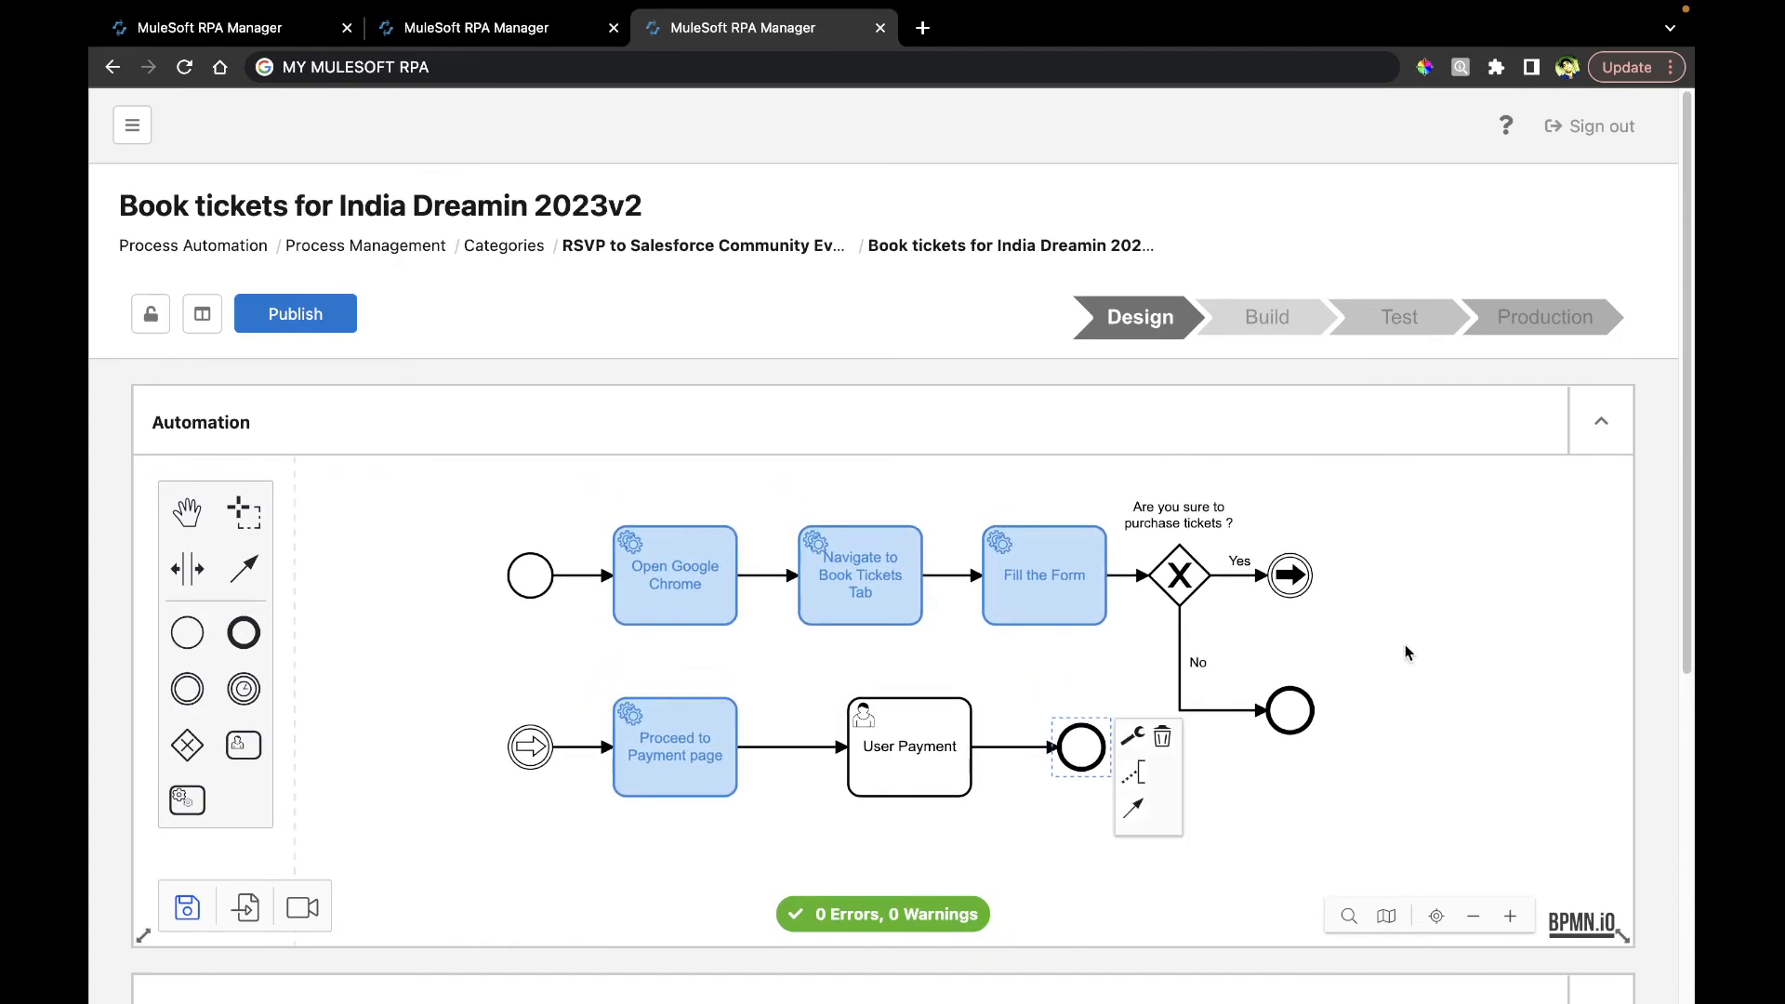
{"action": "left_click", "coordinate": [420, 505]}
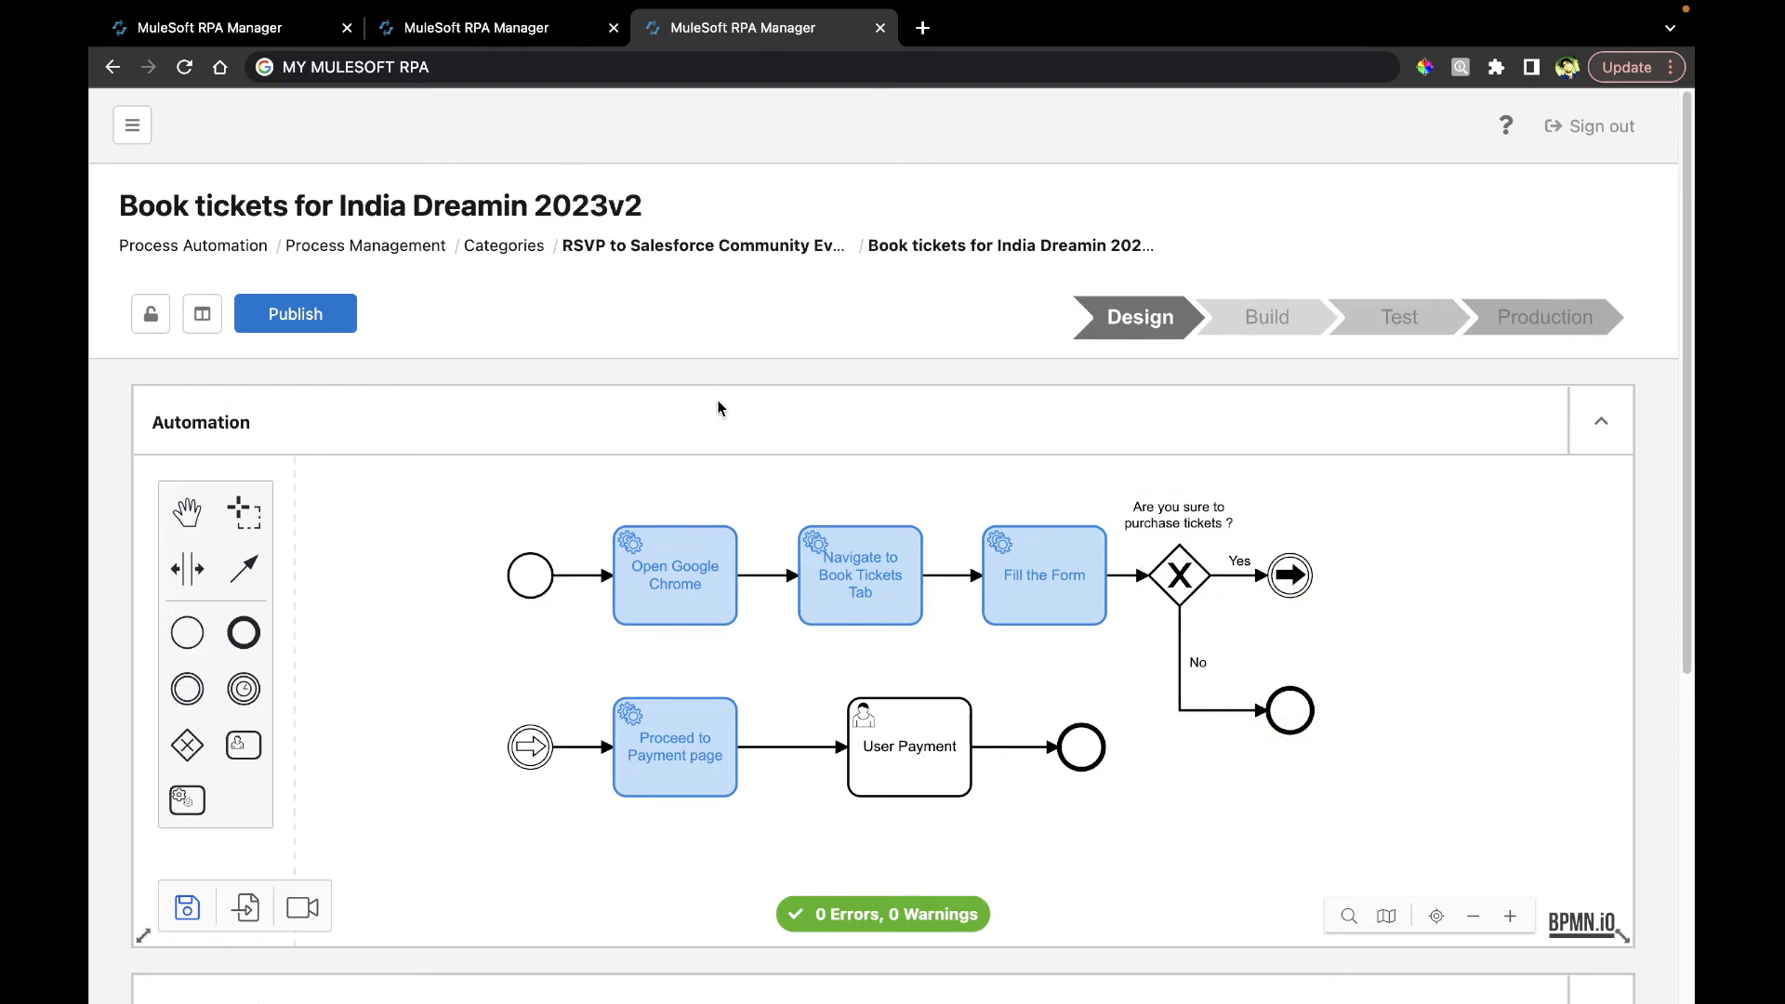
{"action": "left_click", "coordinate": [470, 21]}
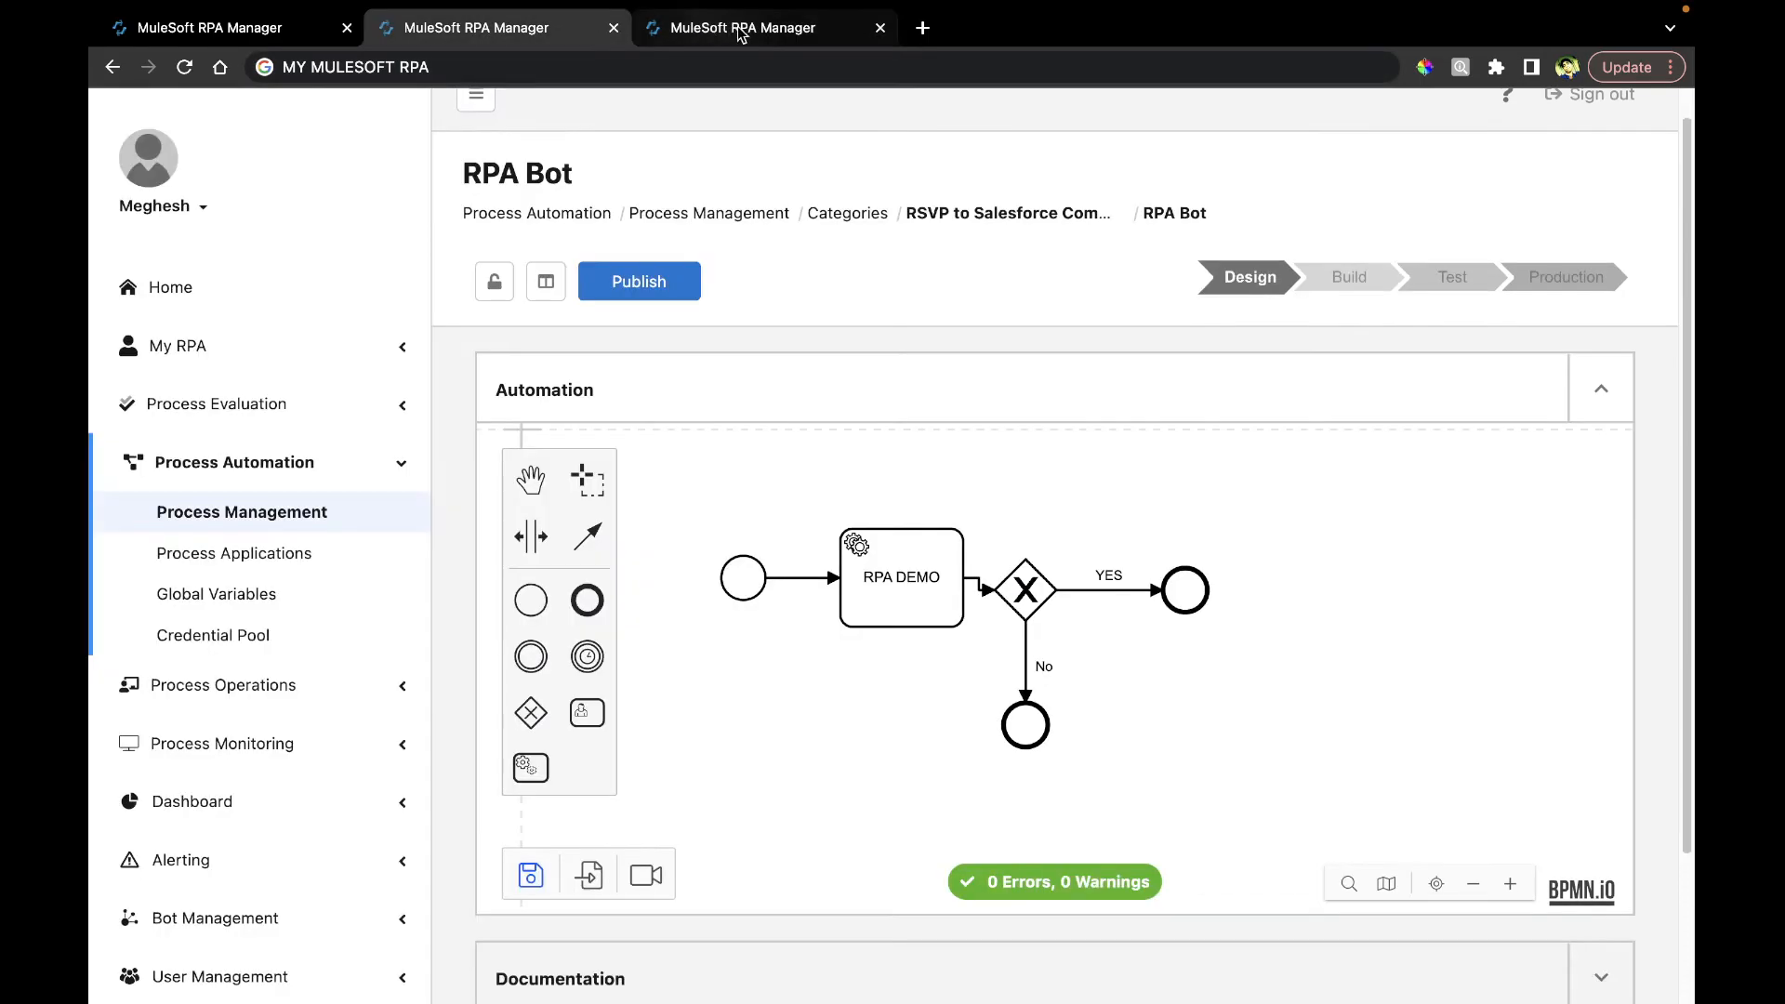
{"action": "left_click", "coordinate": [748, 29]}
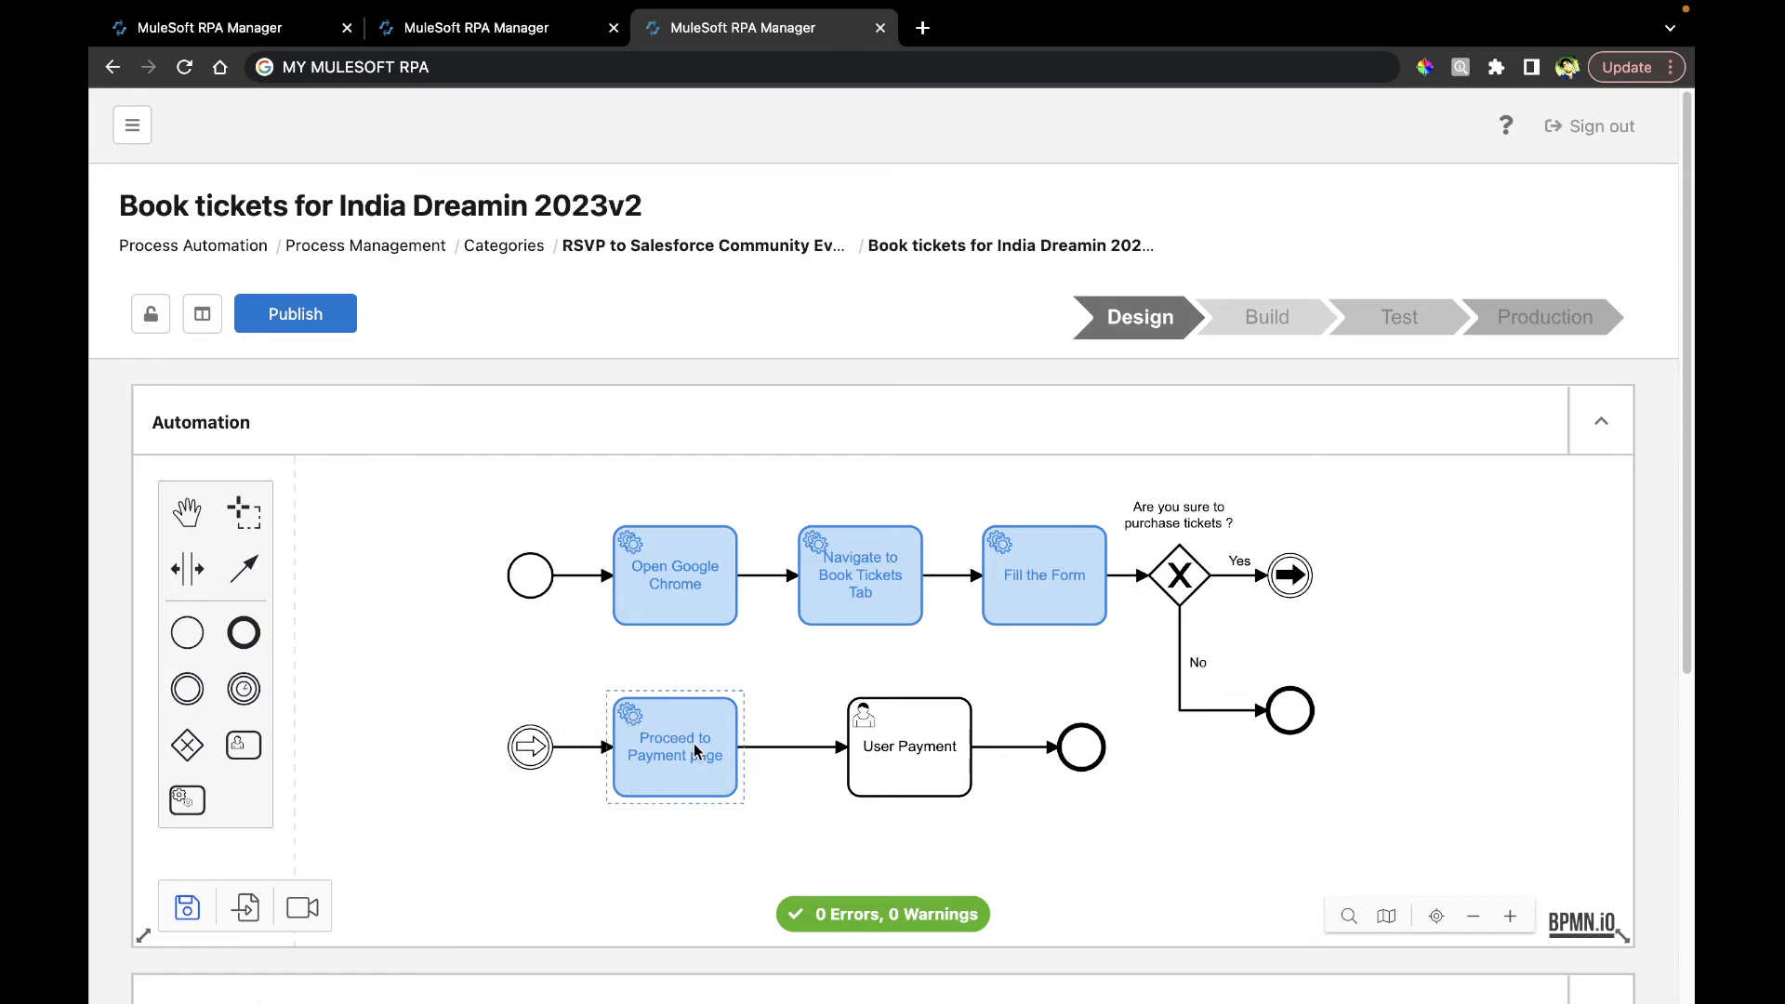
{"action": "left_click", "coordinate": [928, 761]}
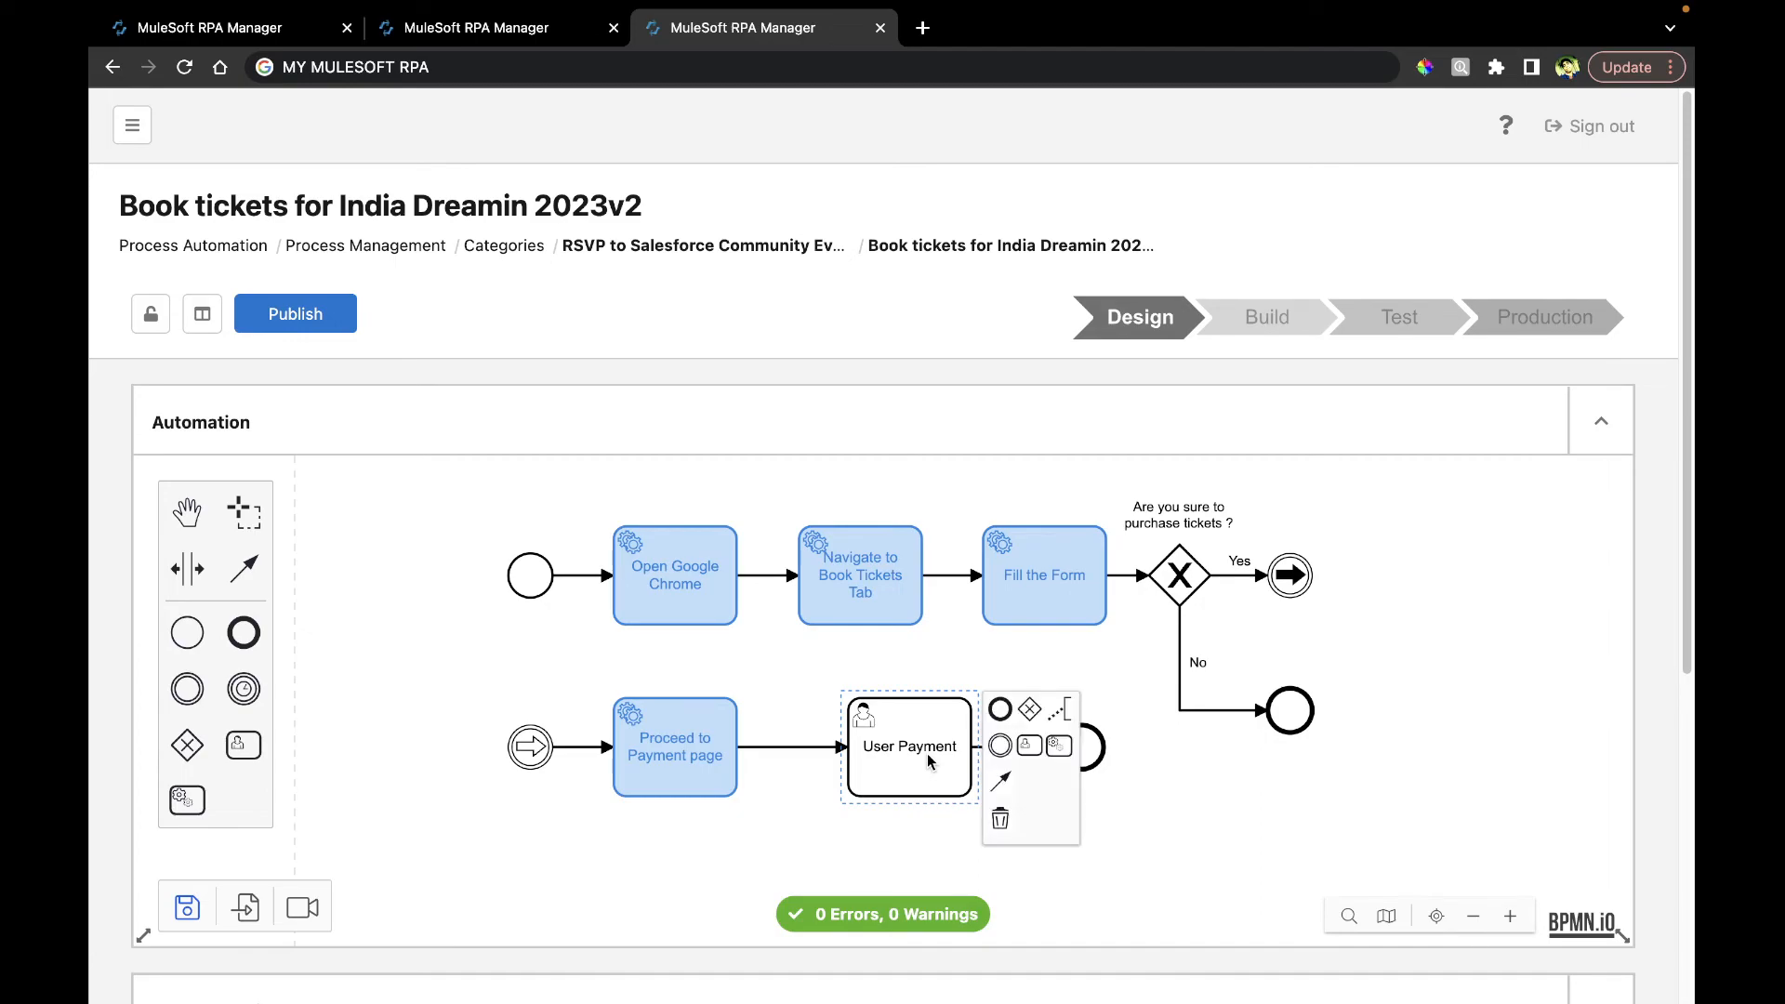
{"action": "left_click", "coordinate": [933, 670]}
{"action": "left_click", "coordinate": [916, 761]}
{"action": "left_click", "coordinate": [1136, 756]}
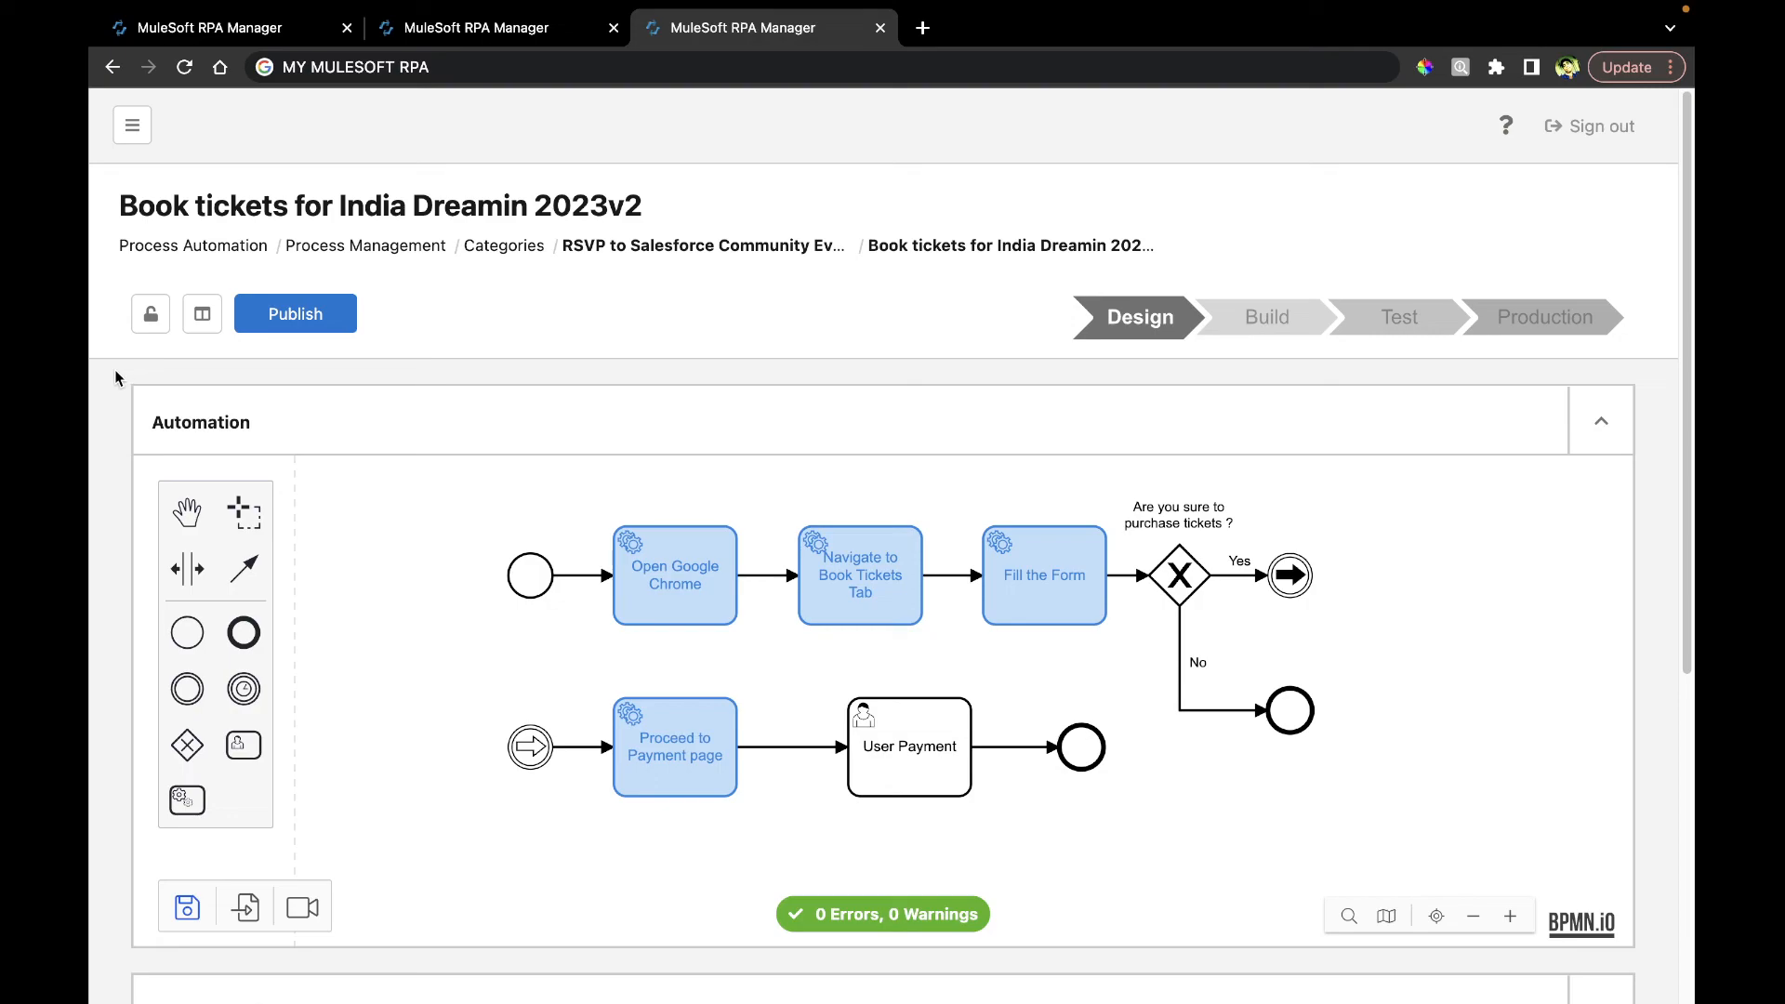
{"action": "left_click", "coordinate": [317, 321]}
{"action": "left_click_drag", "start_coordinate": [1363, 801], "coordinate": [1343, 786]}
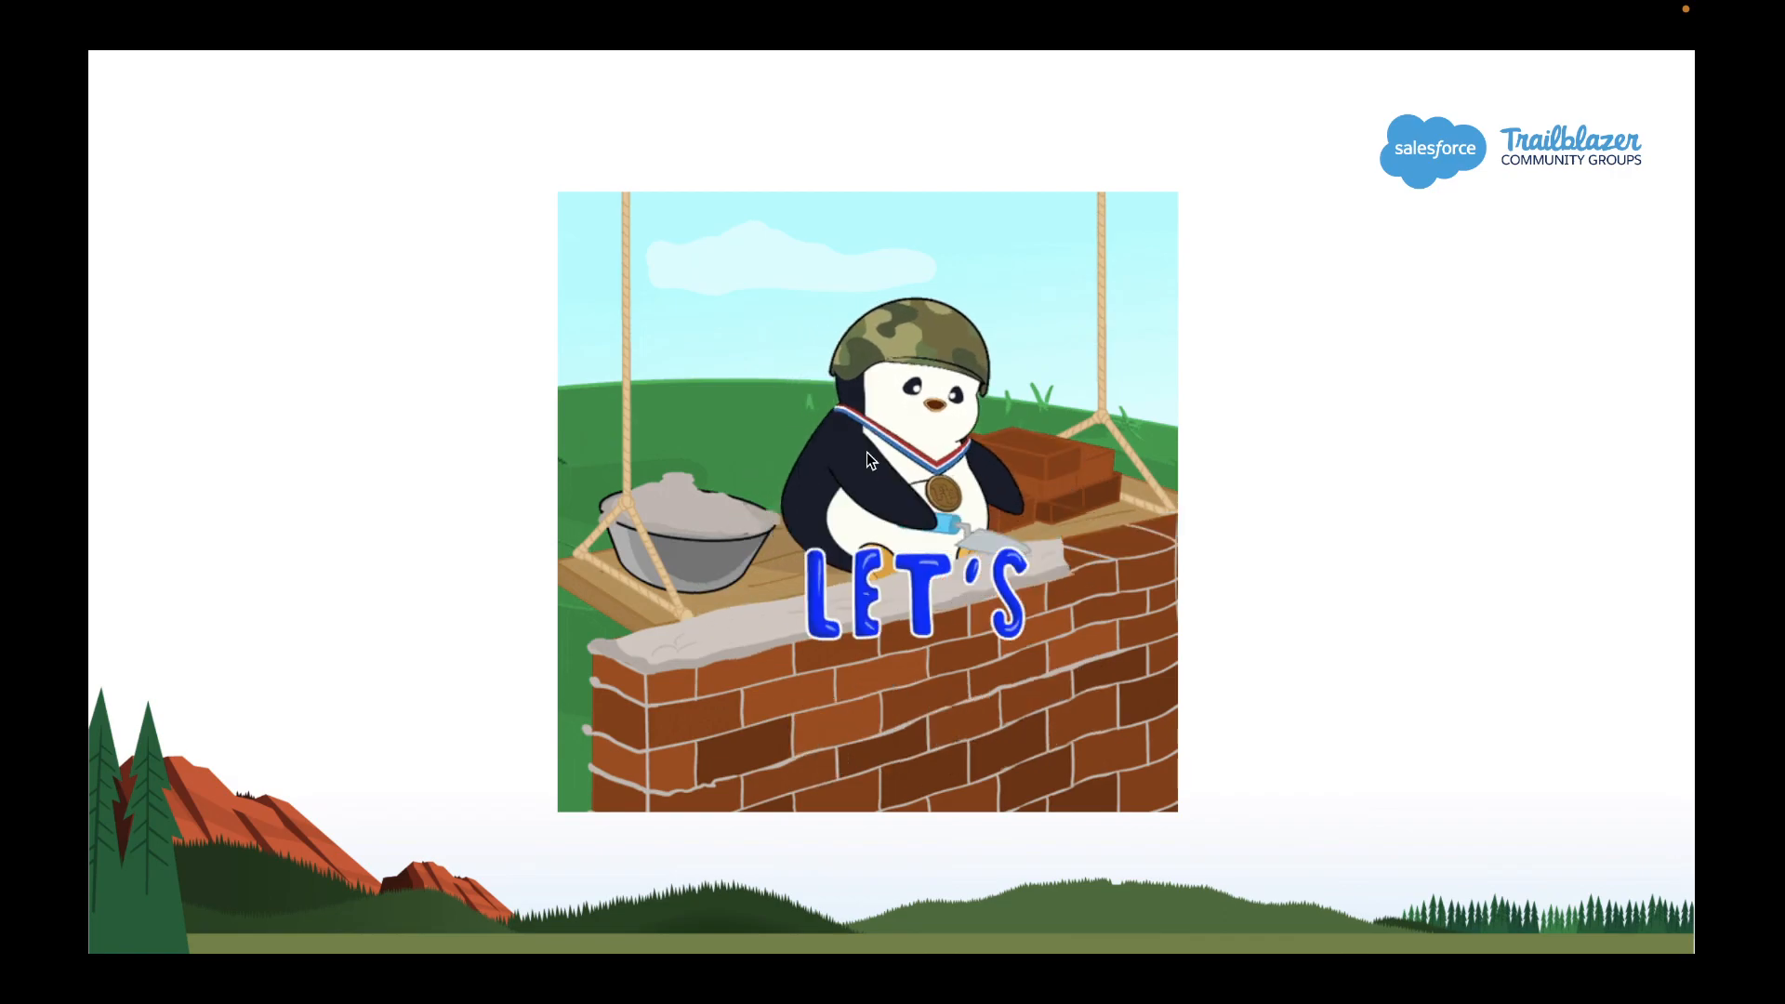
{"action": "key", "text": "Right"}
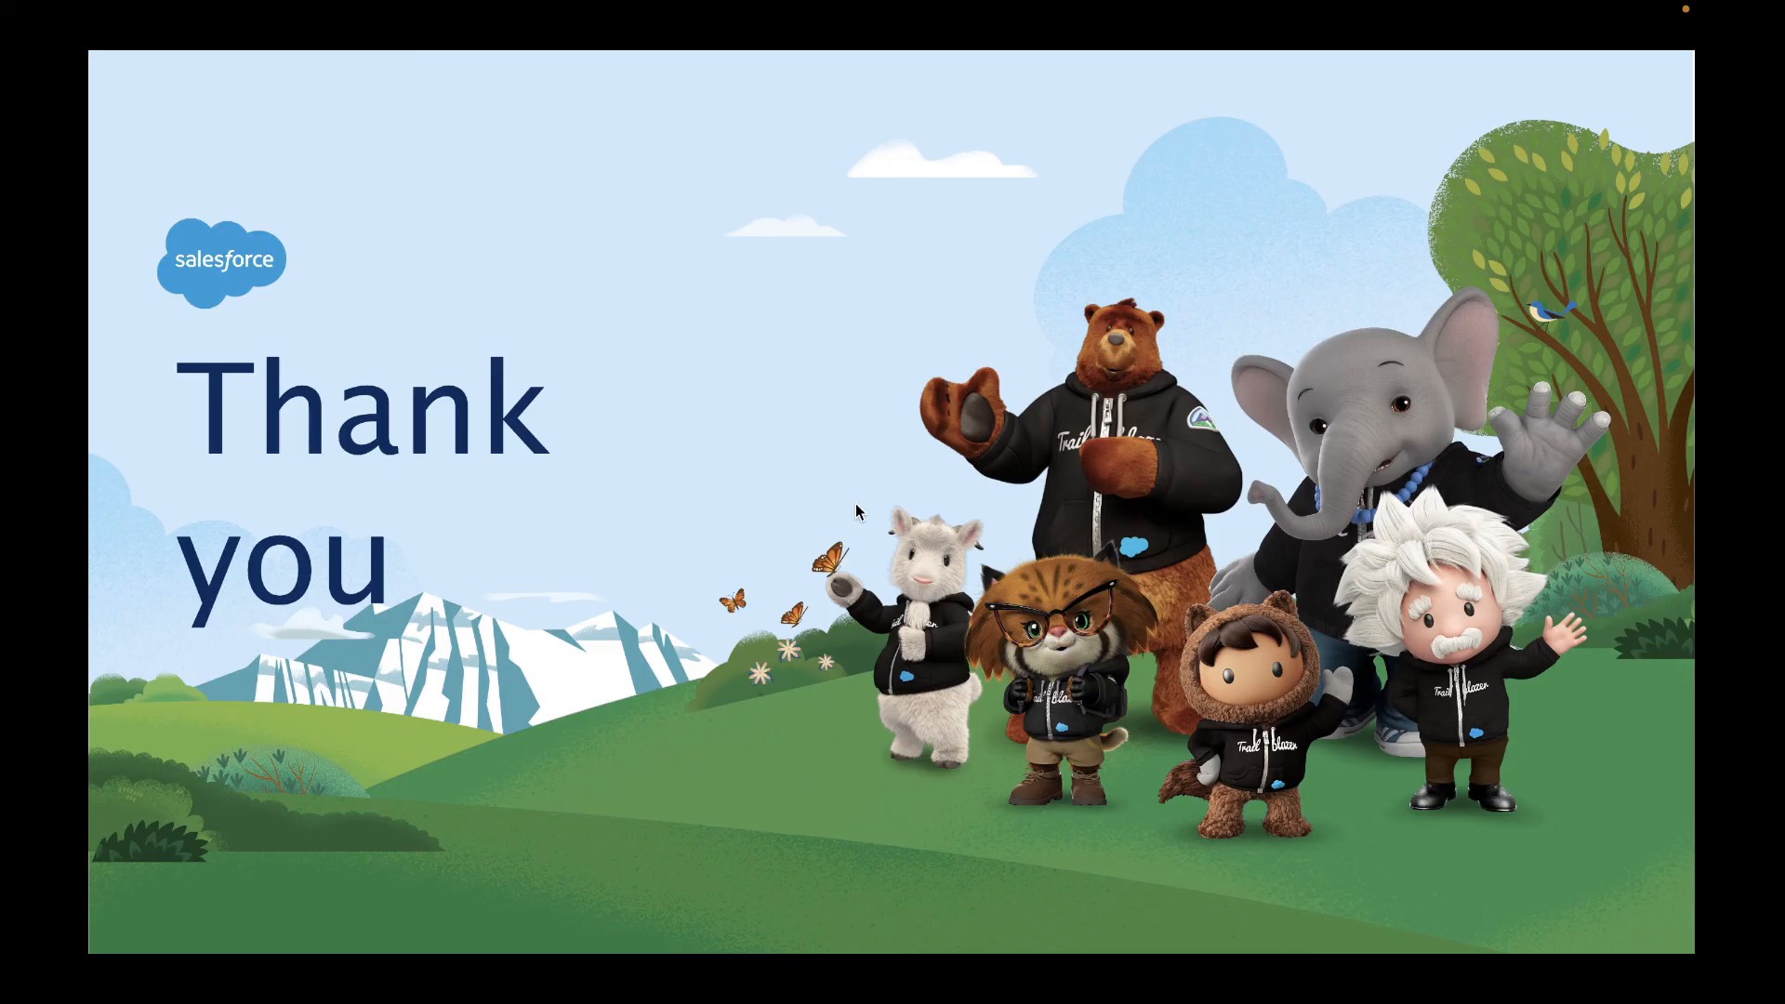